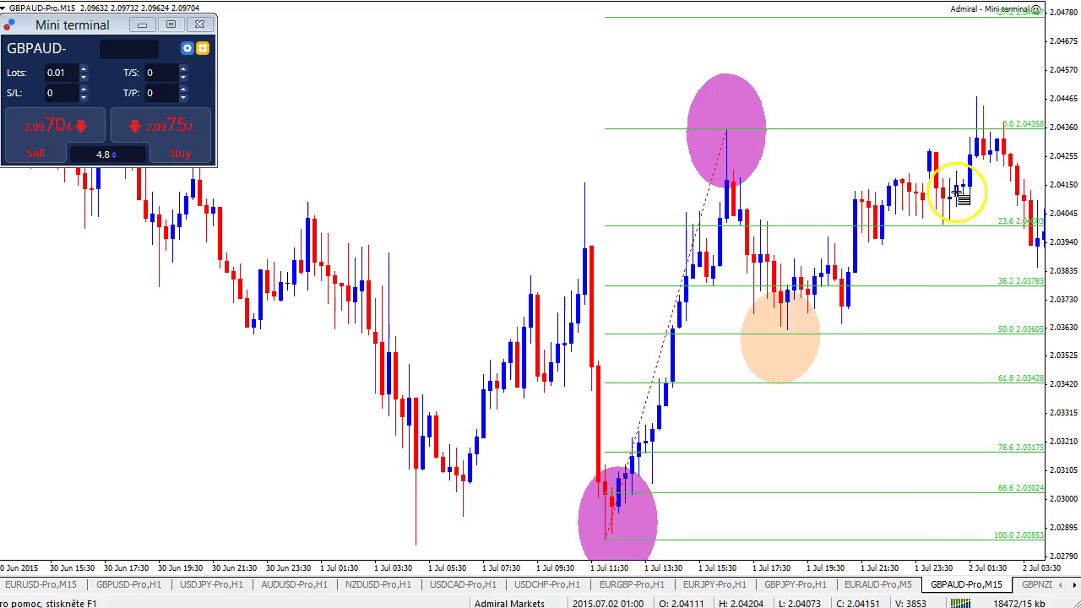
# Mark the upward swing with a freehand arrow from the lower purple circle to the upper one, and clear the drawing
pyautogui.hotkey('ctrl', 'f')
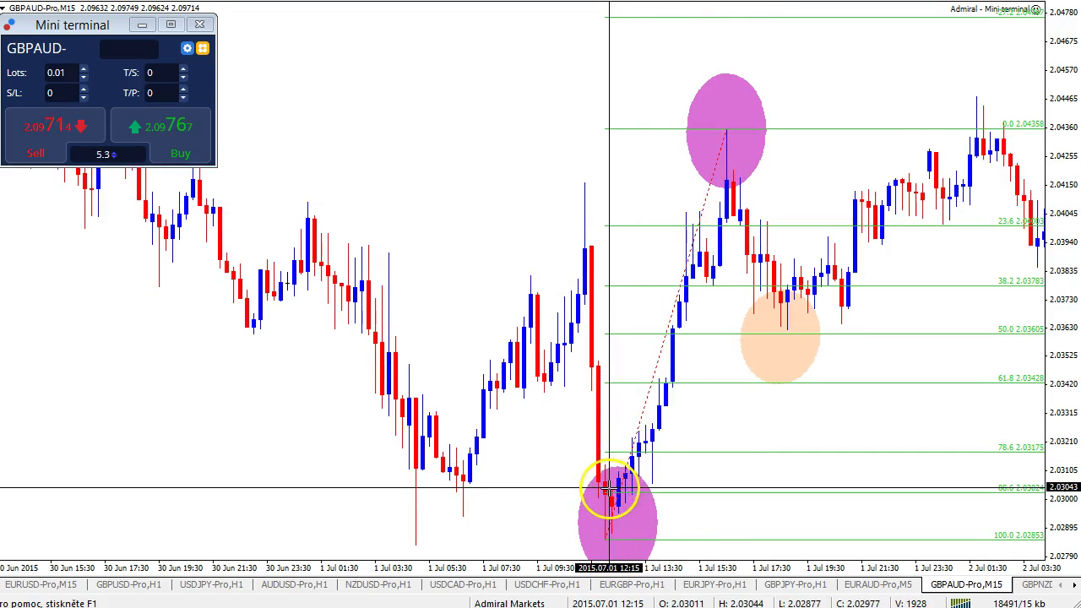
pyautogui.moveTo(608, 481)
pyautogui.mouseDown()
pyautogui.moveTo(683, 182)
pyautogui.moveTo(669, 165)
pyautogui.mouseUp()
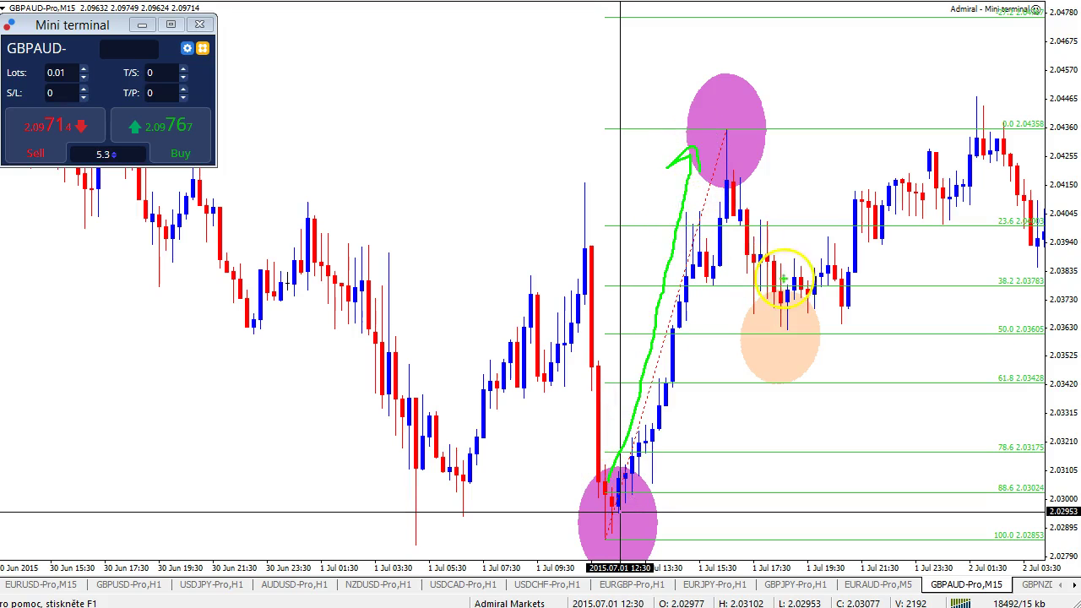
pyautogui.press('Escape')
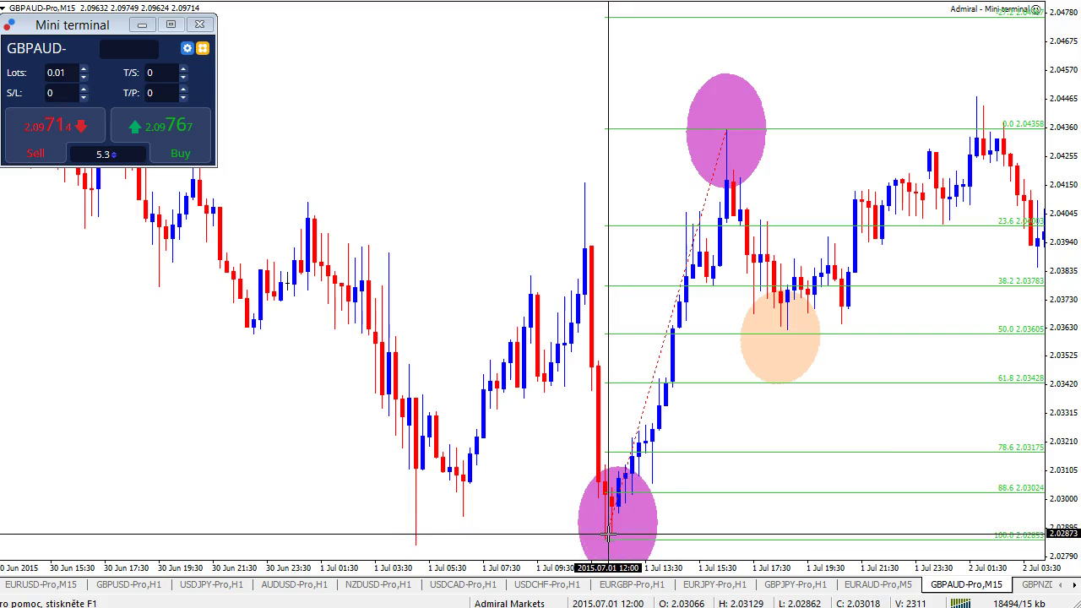
# Mark the swing low and swing high inside the purple circles with freehand crosses and a circle, and clear the marks
pyautogui.click(608, 537)
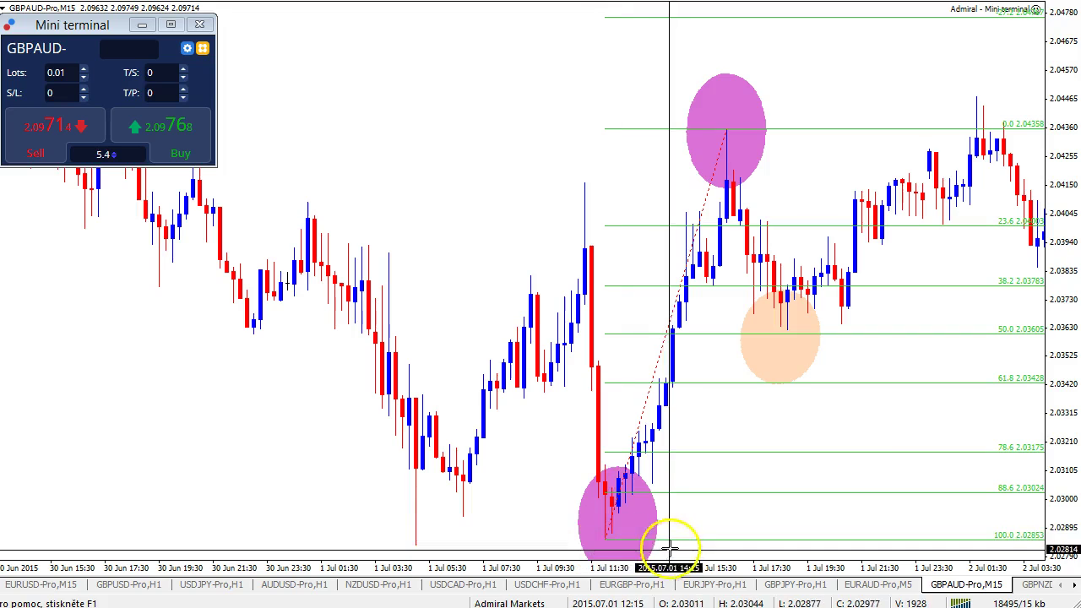
pyautogui.click(606, 537)
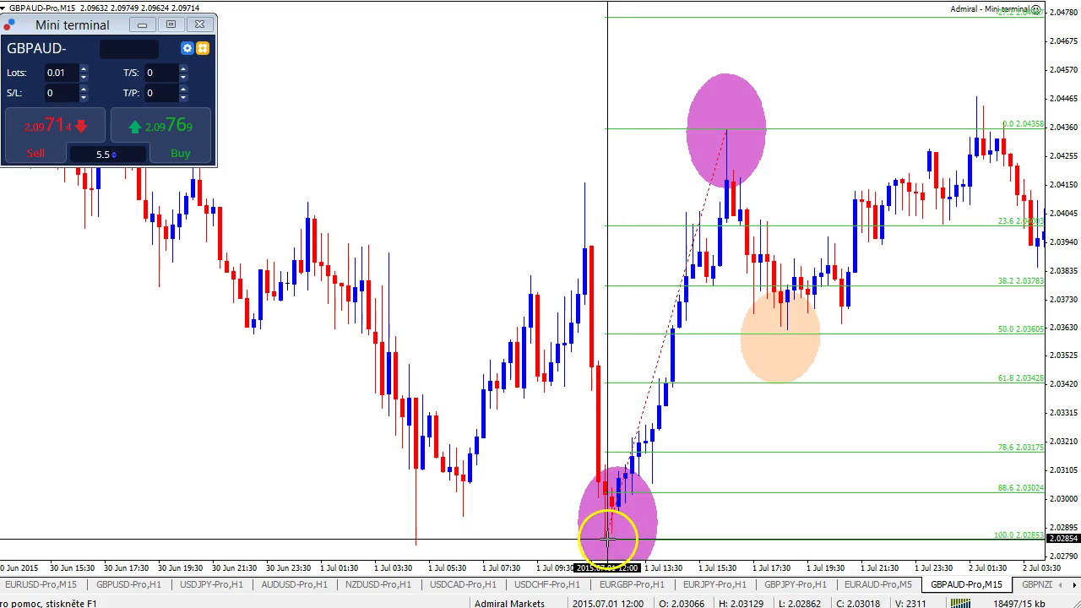
pyautogui.moveTo(607, 539); pyautogui.dragTo(620, 535)
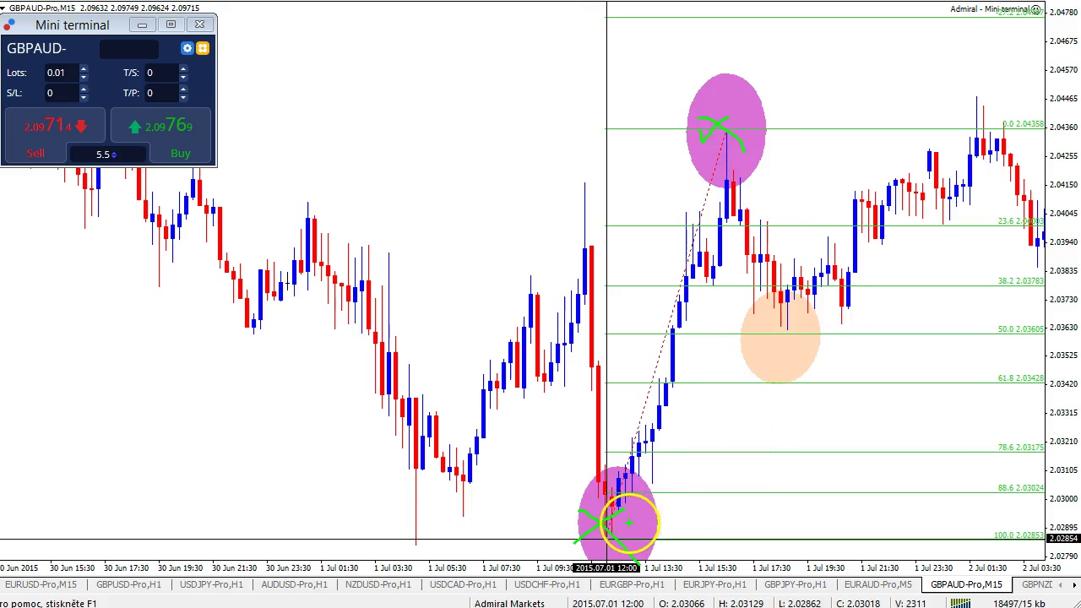
pyautogui.press('Escape')
pyautogui.hotkey('ctrl', '2')
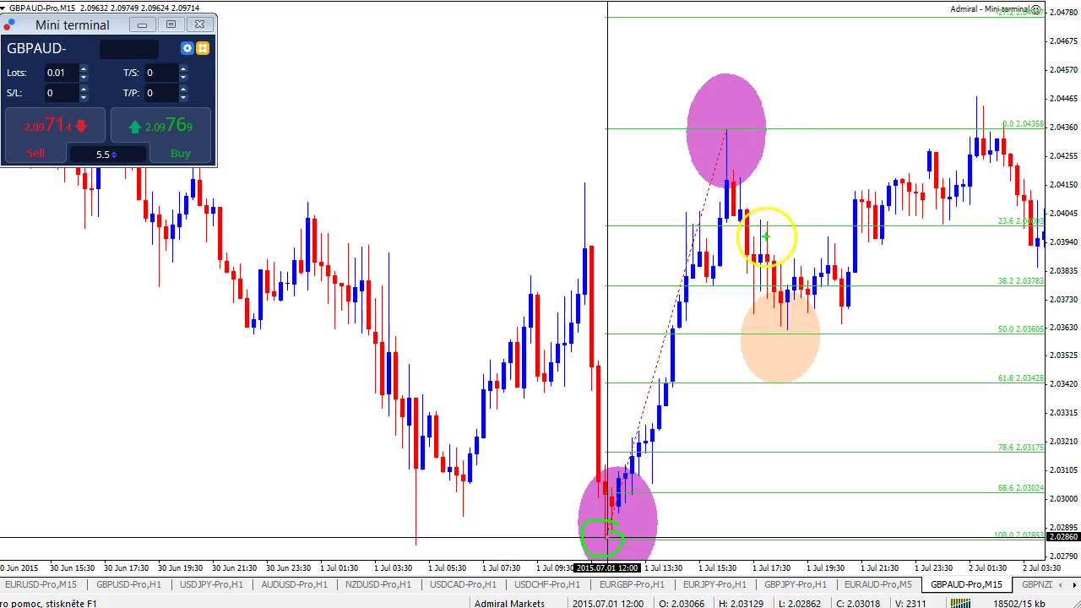
pyautogui.press('Escape')
# Bring the 2 July rally into view, circle the candles reaching the -61.8 Fibonacci extension freehand, and clear the mark
pyautogui.click(839, 80)
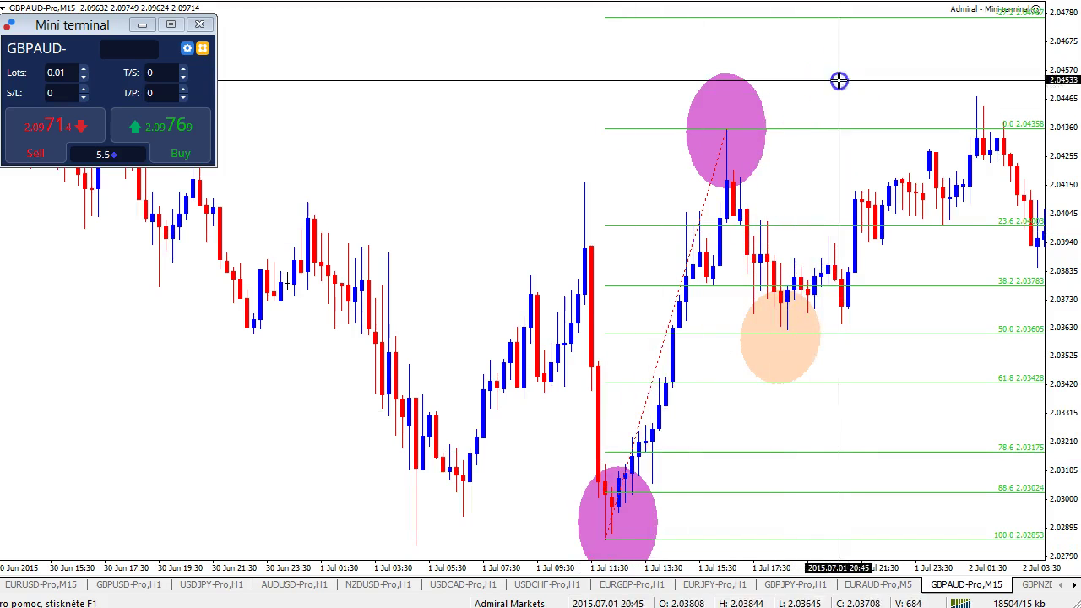
pyautogui.moveTo(871, 80); pyautogui.dragTo(832, 90)
pyautogui.scroll(-2, 831, 93)
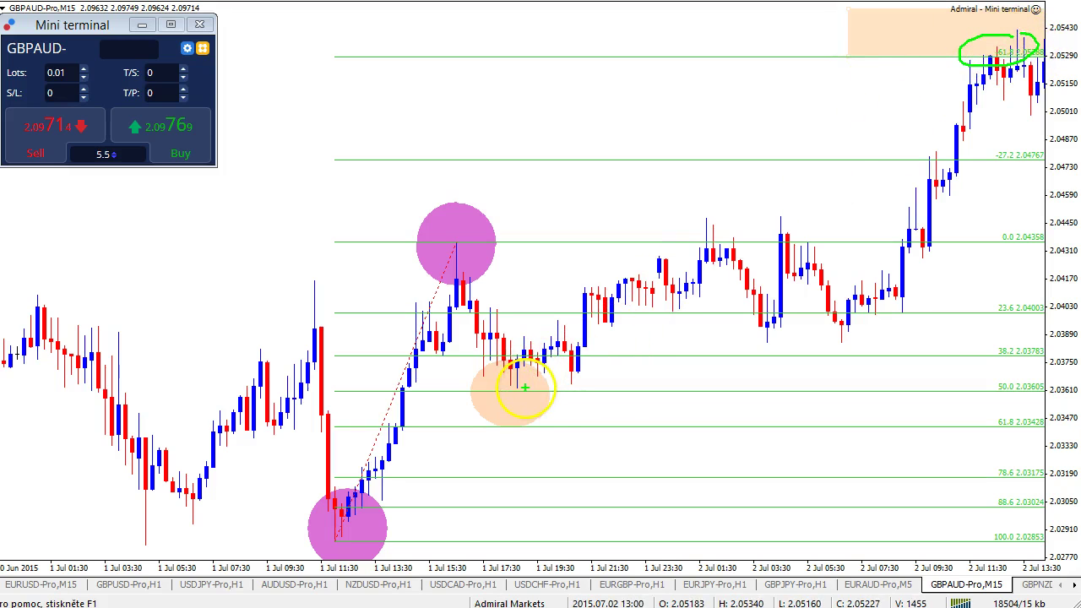
pyautogui.press('Escape')
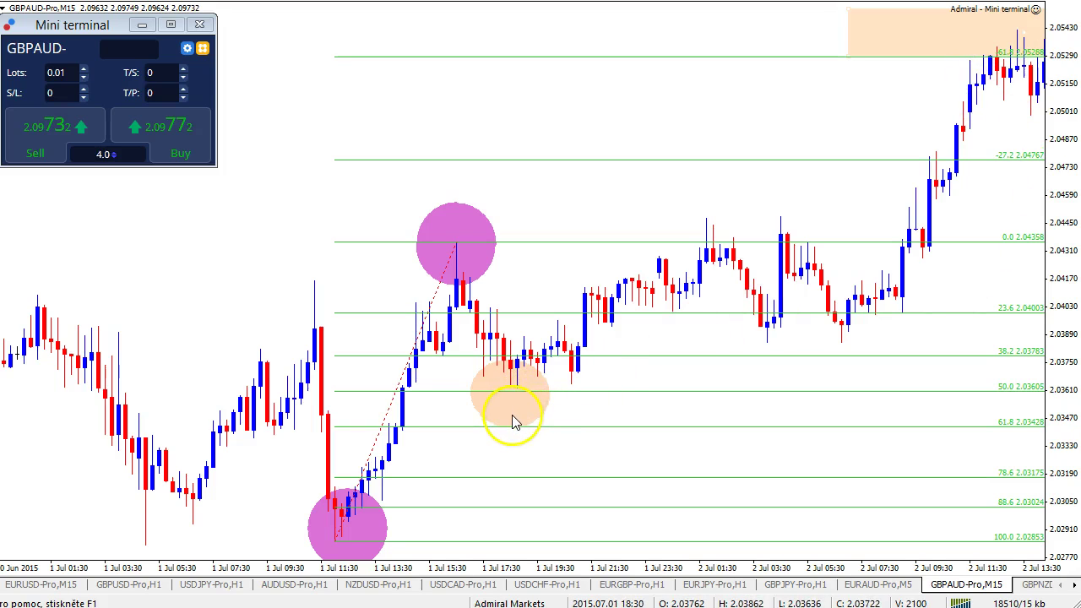
# Select the Fibonacci retracement, circle the pullback low near its 50.0 level freehand, and clear the mark
pyautogui.hotkey('ctrl', '2')
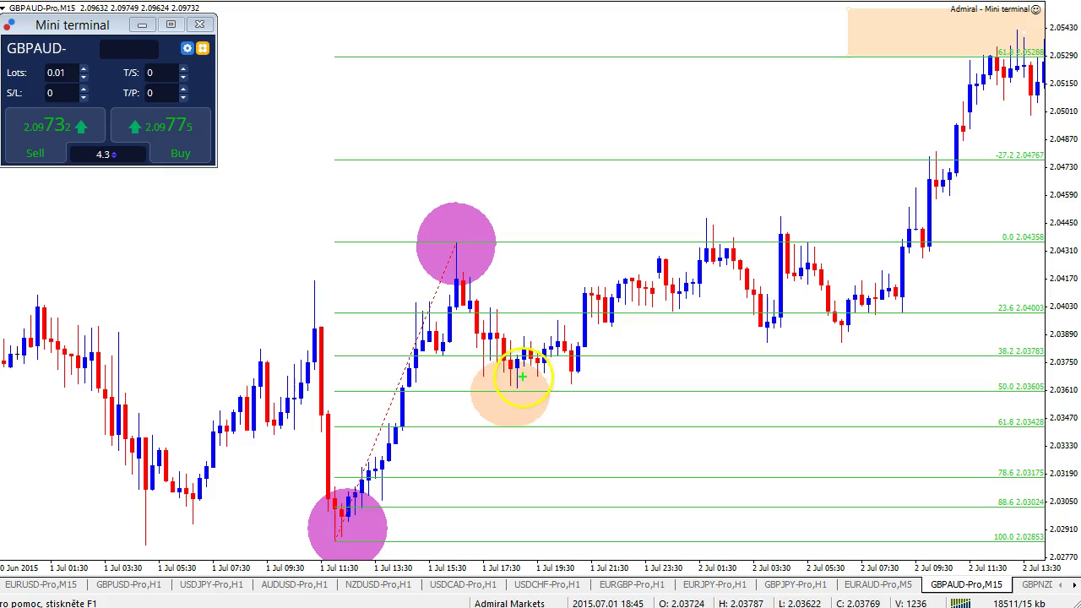
pyautogui.doubleClick(456, 244)
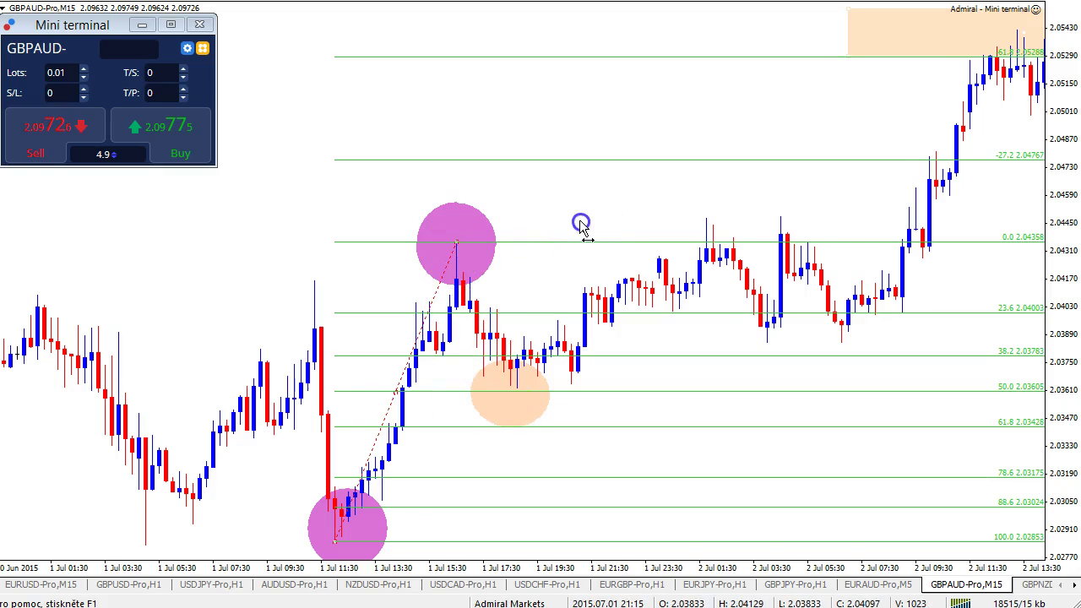
pyautogui.moveTo(581, 222); pyautogui.dragTo(566, 224)
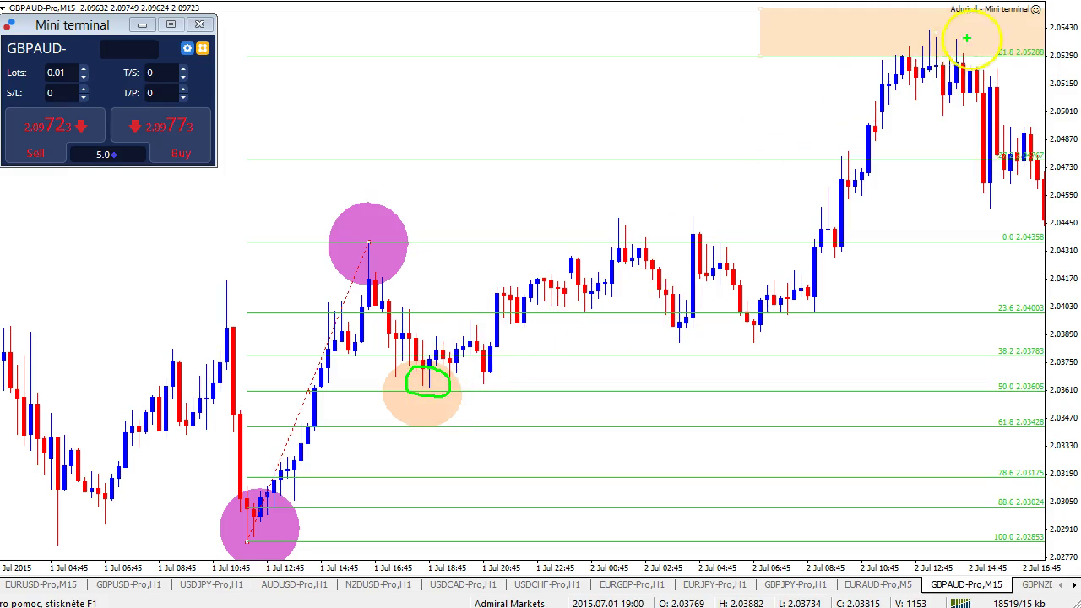
pyautogui.press('Escape')
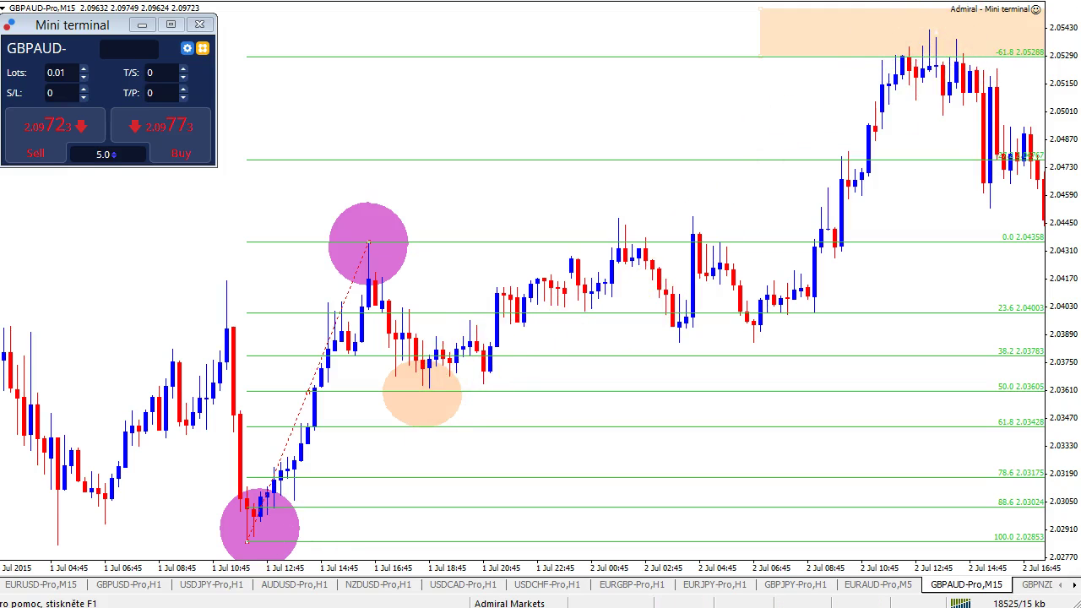
# Re-anchor the Fibonacci retracement from the orange-circled pullback low at about 2.03622 to the 2 July peak at about 2.05423
pyautogui.moveTo(247, 540); pyautogui.dragTo(429, 386)
pyautogui.moveTo(372, 241); pyautogui.dragTo(929, 32)
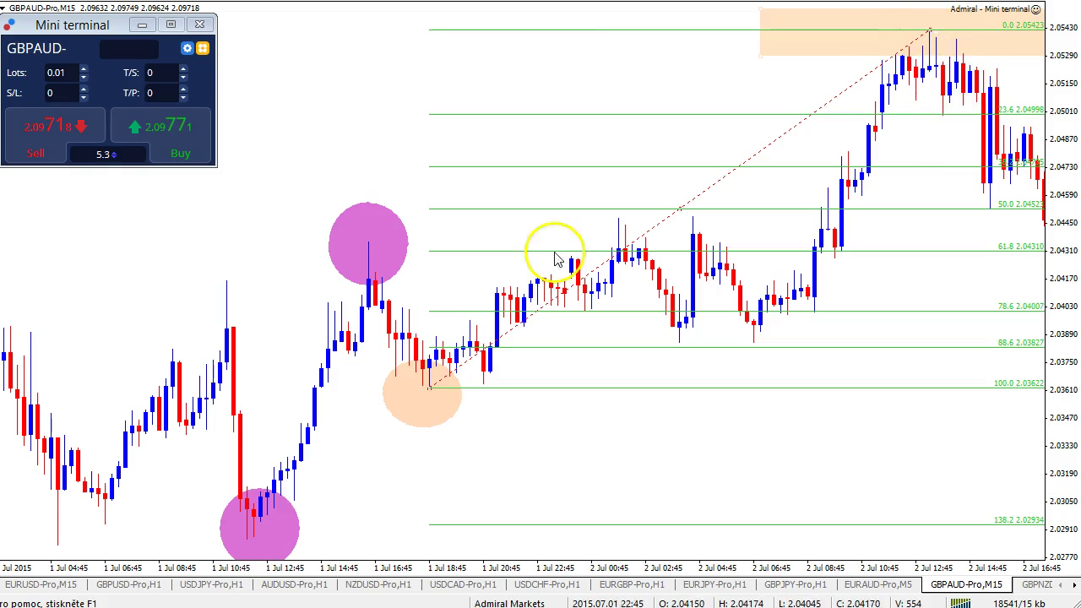
# Try anchoring the Fibonacci at the lower purple-circled low and an earlier peak, and return both ends to the pullback low and highest peak
pyautogui.moveTo(429, 377); pyautogui.dragTo(249, 581)
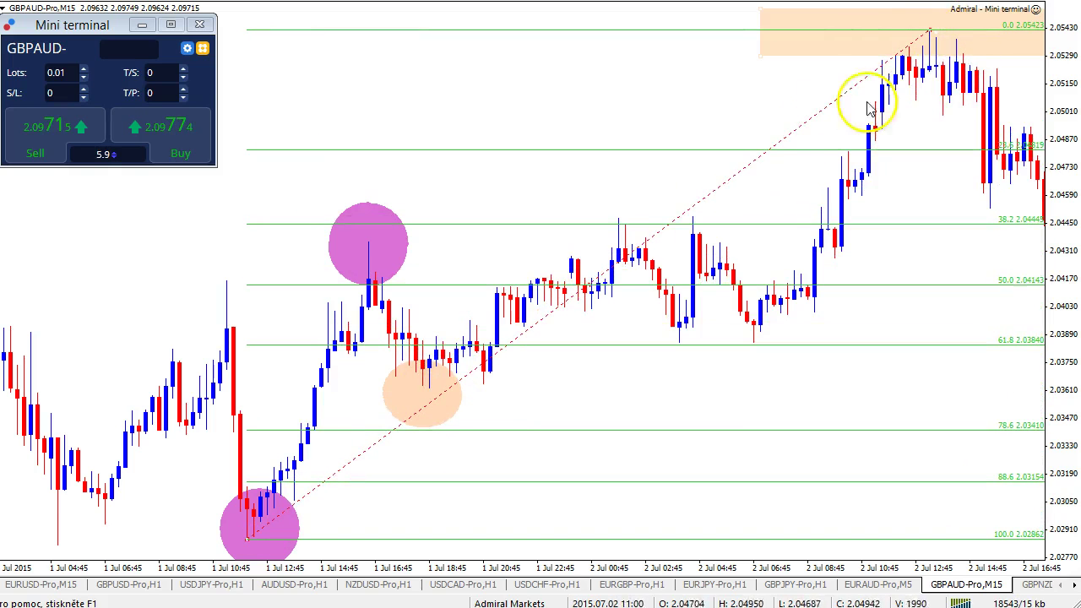
pyautogui.moveTo(929, 28); pyautogui.dragTo(898, 53)
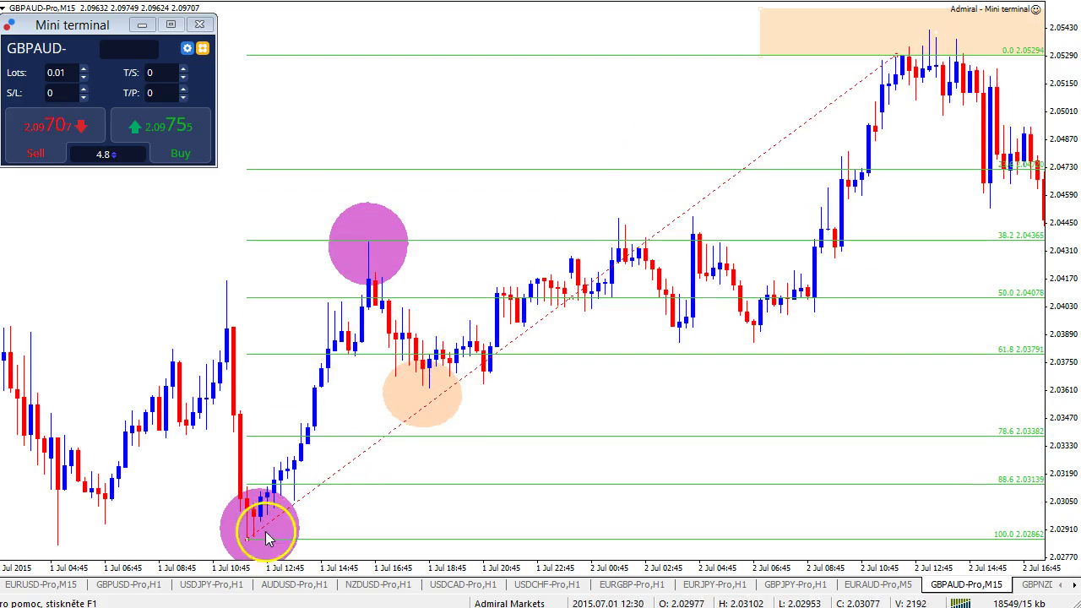
pyautogui.moveTo(251, 536); pyautogui.dragTo(429, 387)
pyautogui.moveTo(899, 52); pyautogui.dragTo(929, 30)
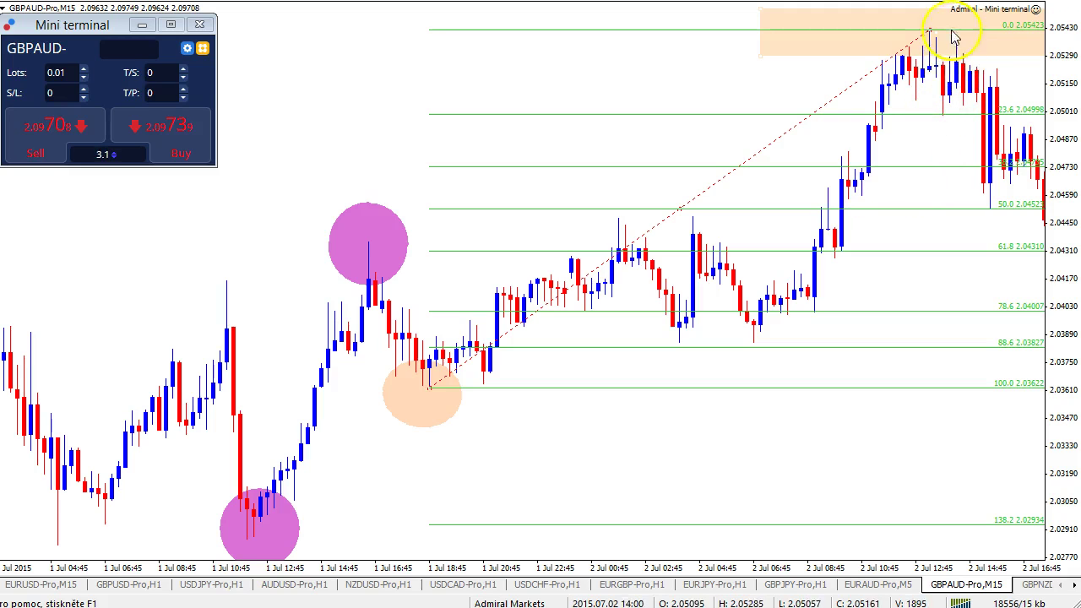
# Examine the price movement after the 2 July peak against the retracement levels, up to the 3 July rally
pyautogui.hotkey('ctrl', 'f')
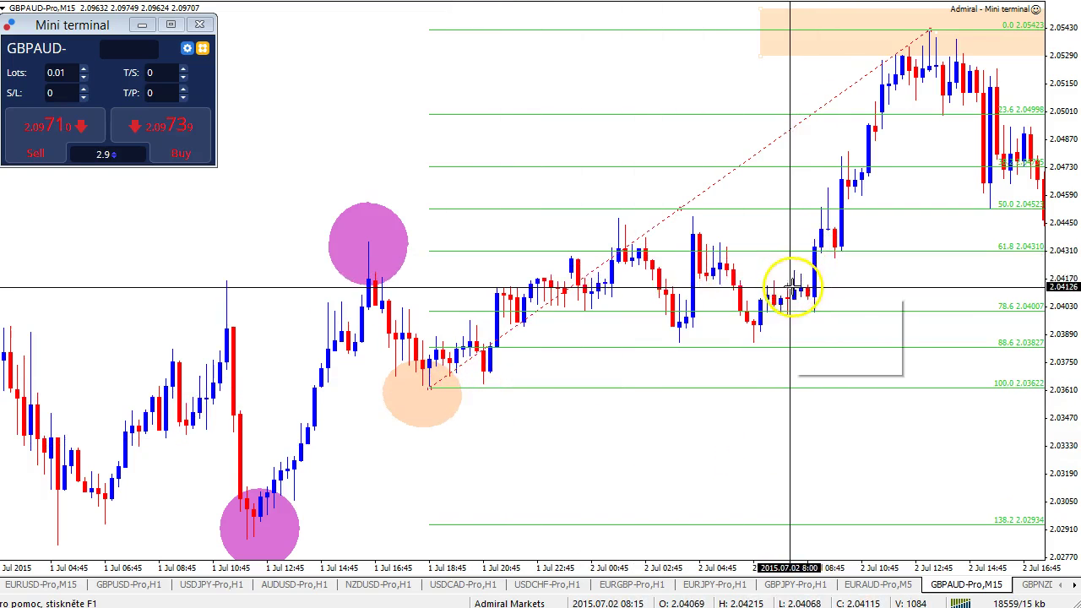
pyautogui.middleClick(658, 145)
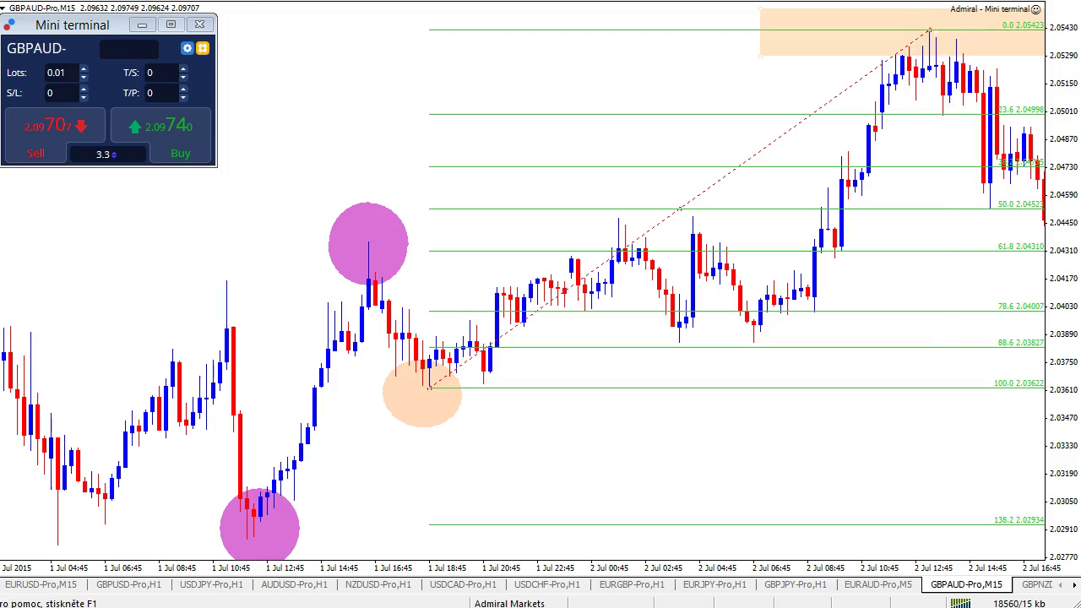
pyautogui.middleClick(912, 203)
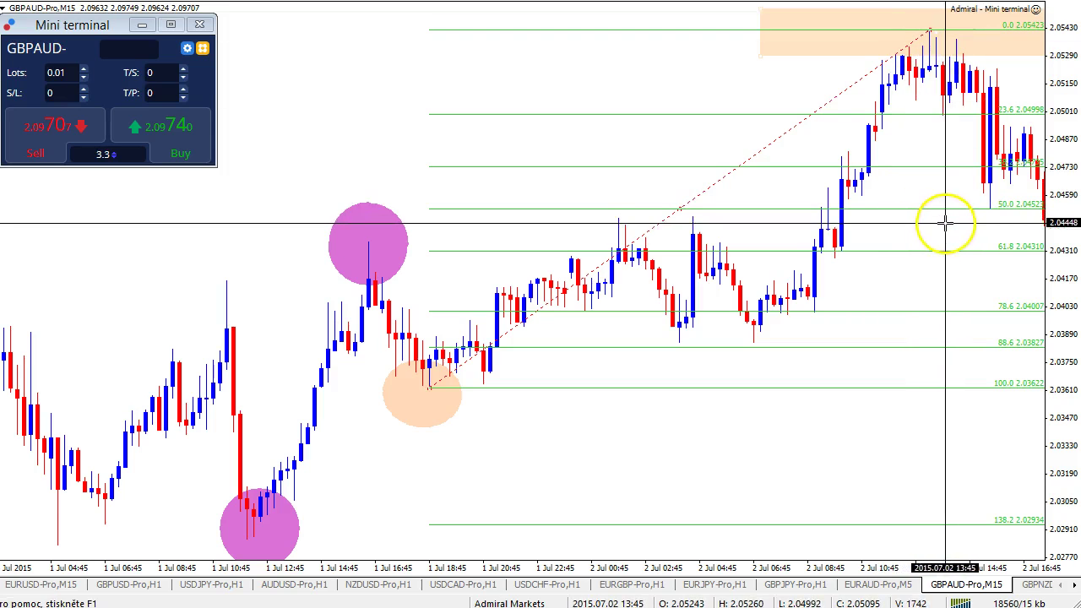
pyautogui.middleClick(946, 223)
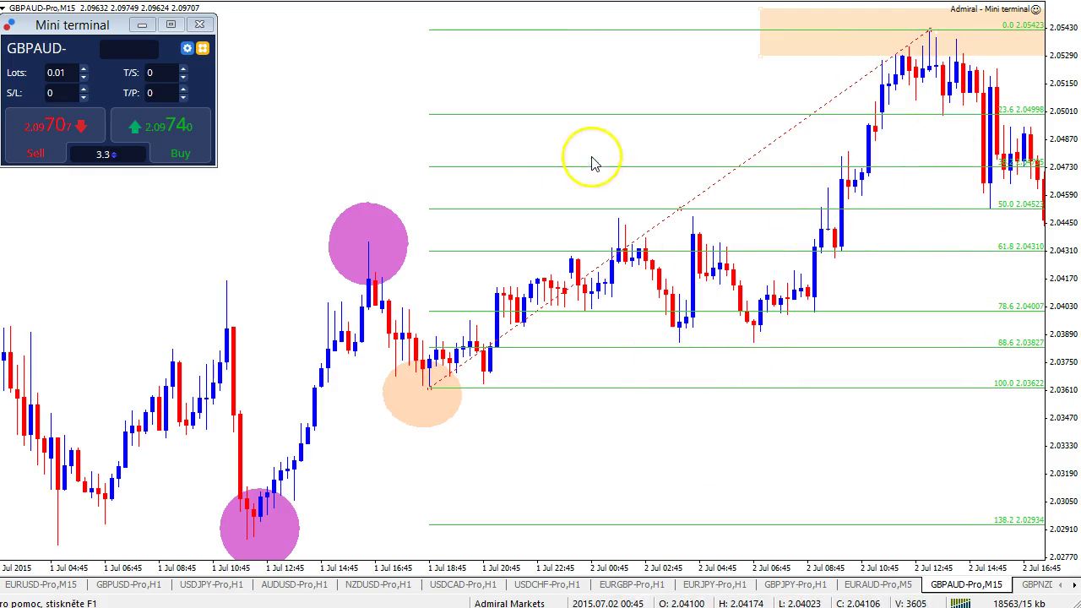
pyautogui.moveTo(592, 162); pyautogui.dragTo(570, 141)
pyautogui.moveTo(907, 239); pyautogui.dragTo(886, 241)
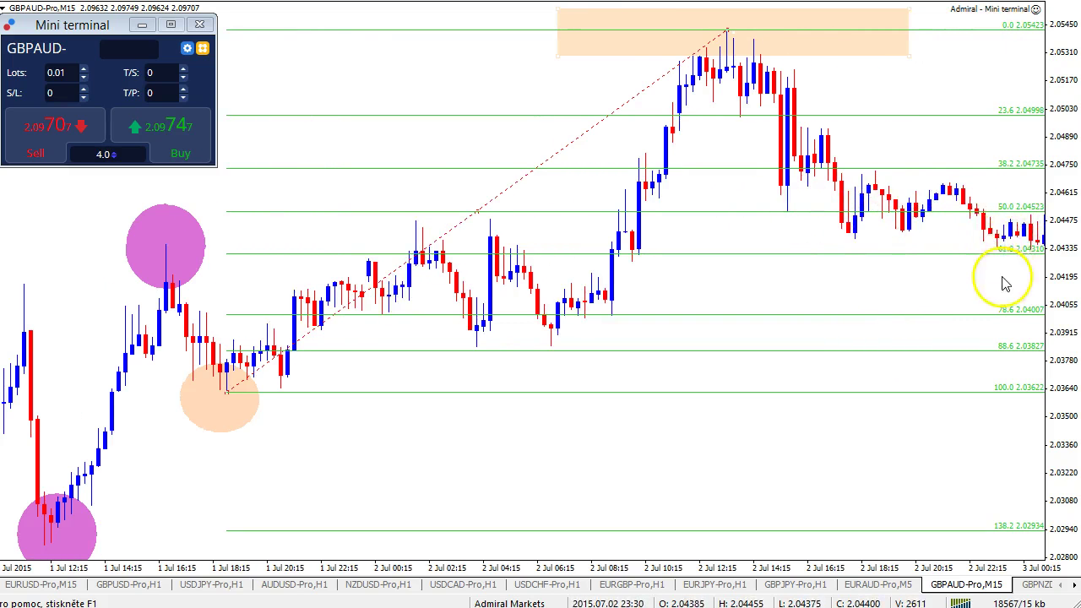
pyautogui.moveTo(1002, 277); pyautogui.dragTo(982, 280)
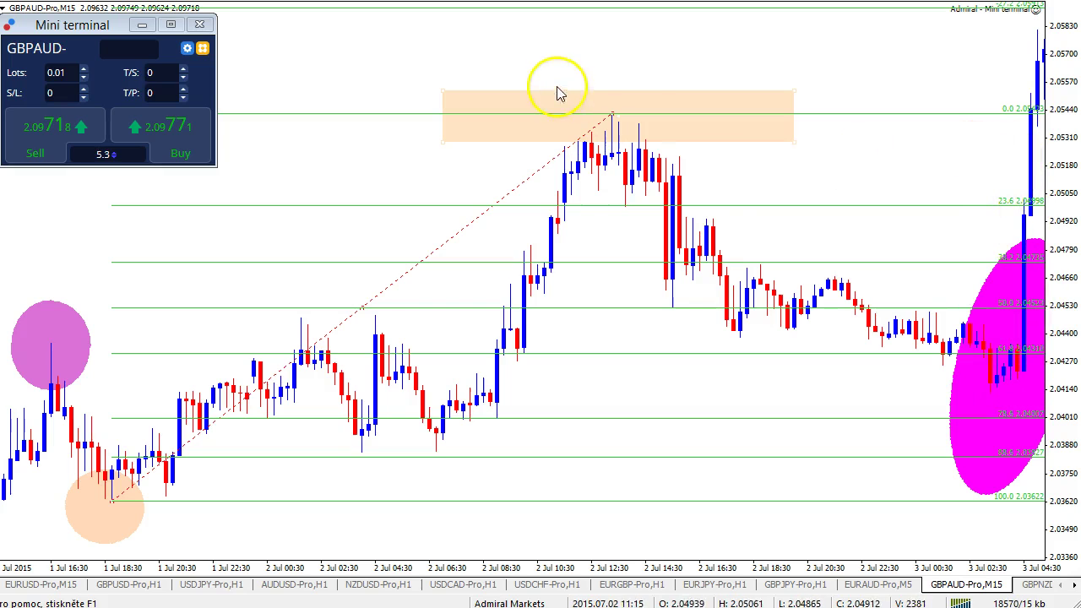
pyautogui.scroll(-3, 845, 66)
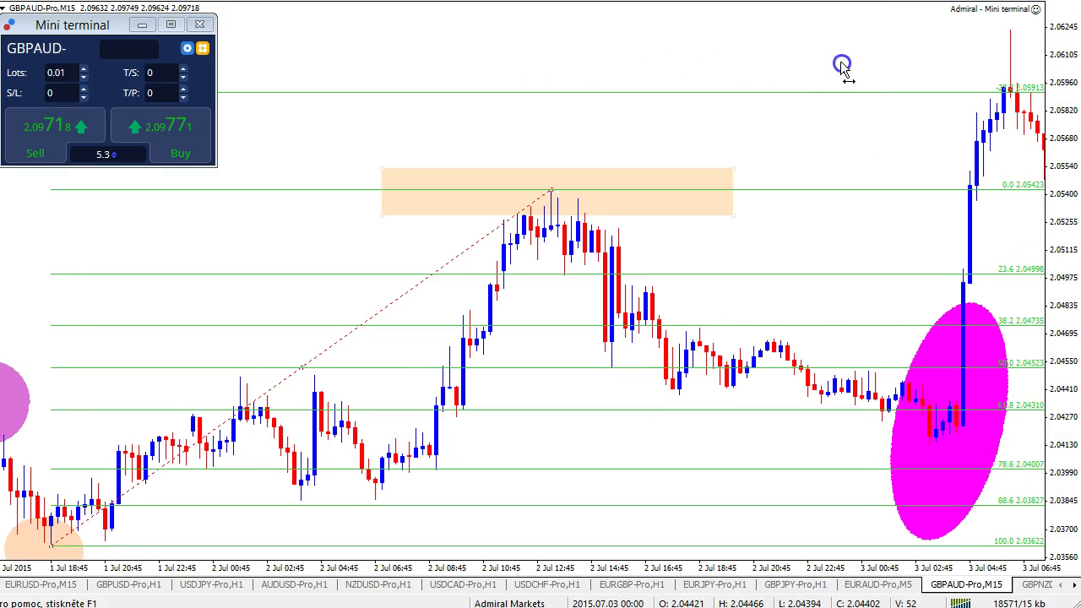
pyautogui.scroll(-2, 845, 75)
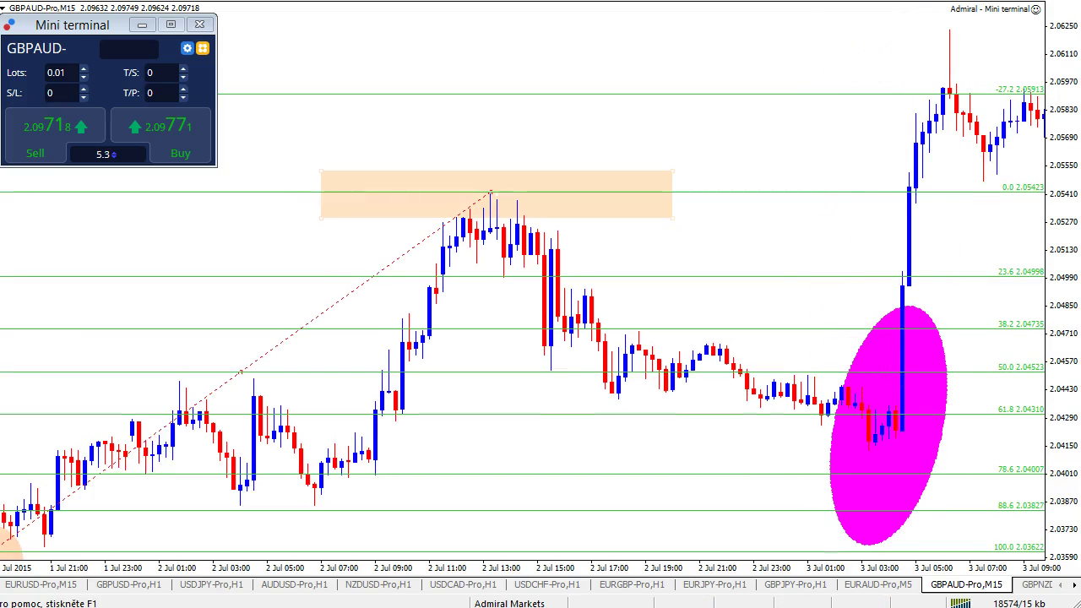
# Trace the 3 July rally with the crosshair from the magenta ellipse area to the -27.2 and -61.8 Fibonacci extensions
pyautogui.middleClick(799, 398)
pyautogui.moveTo(799, 399); pyautogui.dragTo(917, 95)
pyautogui.moveTo(927, 114); pyautogui.dragTo(860, 160)
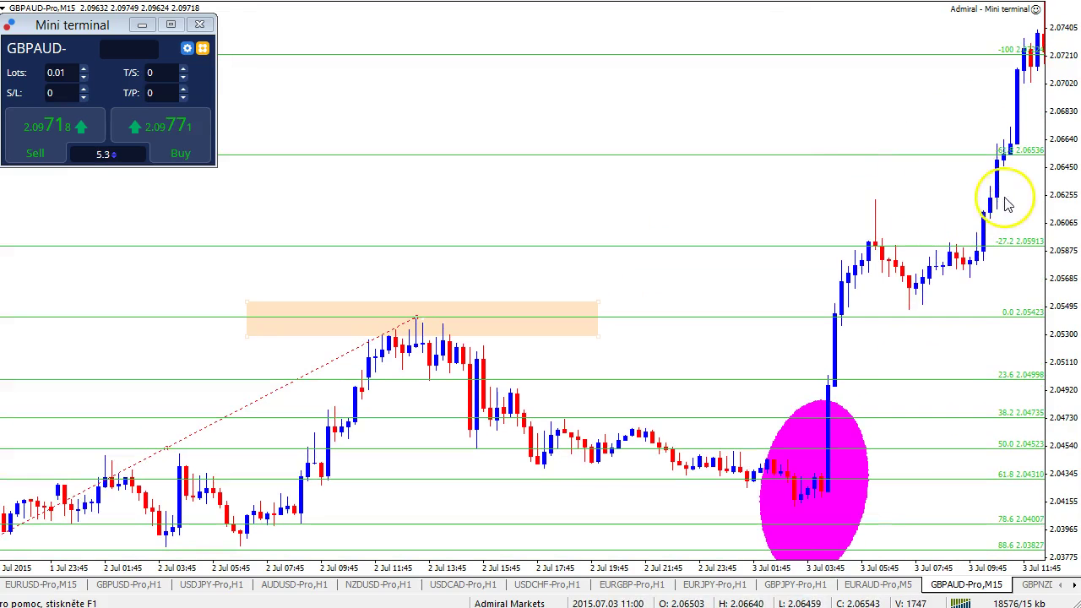
pyautogui.middleClick(935, 66)
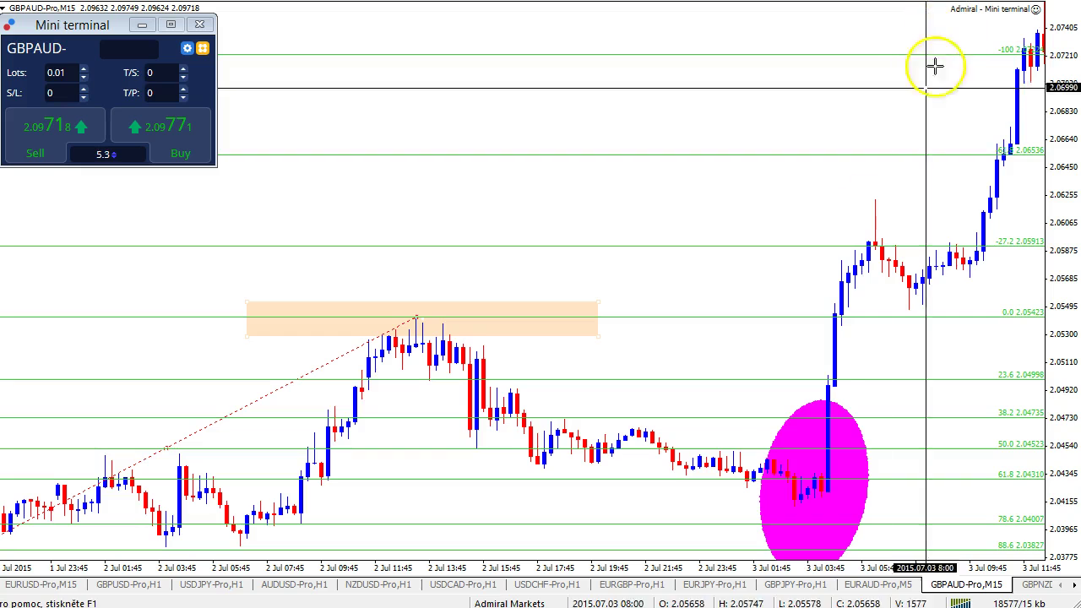
pyautogui.moveTo(736, 468); pyautogui.dragTo(978, 152)
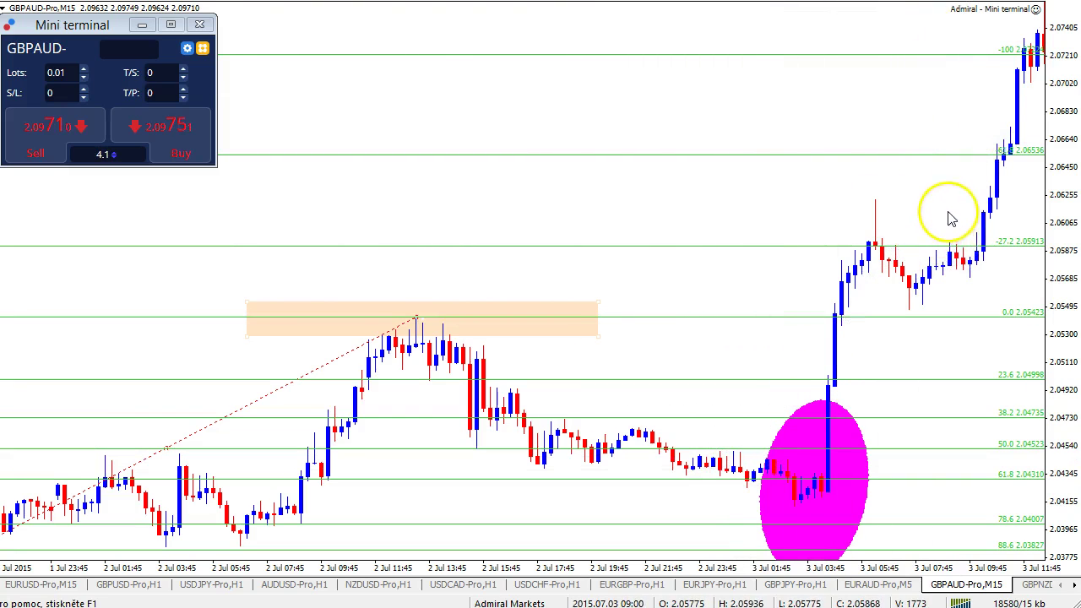
pyautogui.moveTo(929, 132); pyautogui.dragTo(922, 134)
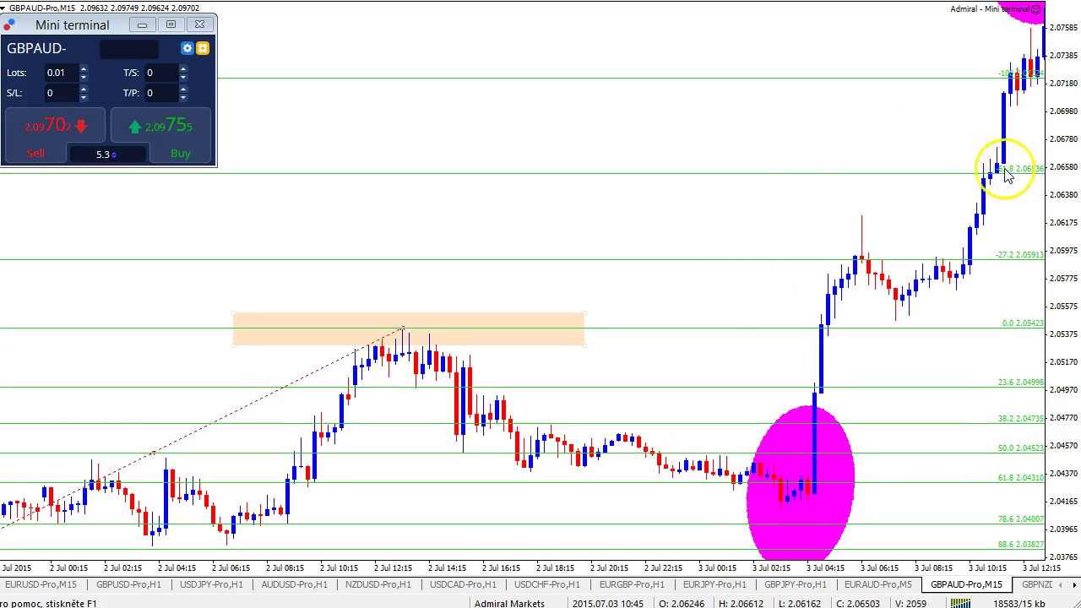
# Circle the 3 July spike above the -27.2 extension freehand and follow the rally on to the upper magenta circle
pyautogui.scroll(-1, 946, 144)
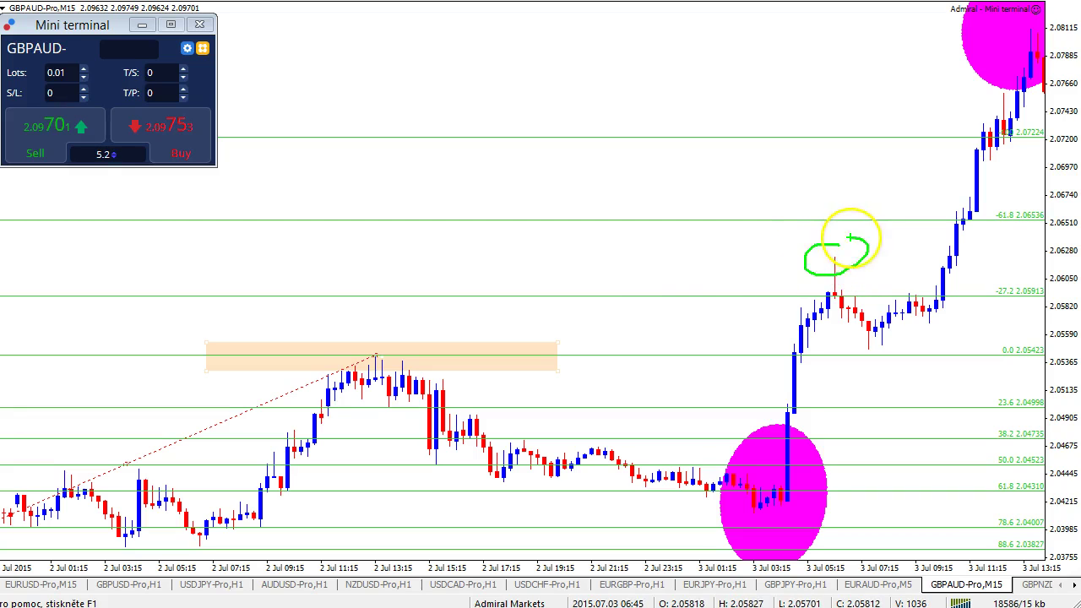
pyautogui.scroll(-4, 815, 186)
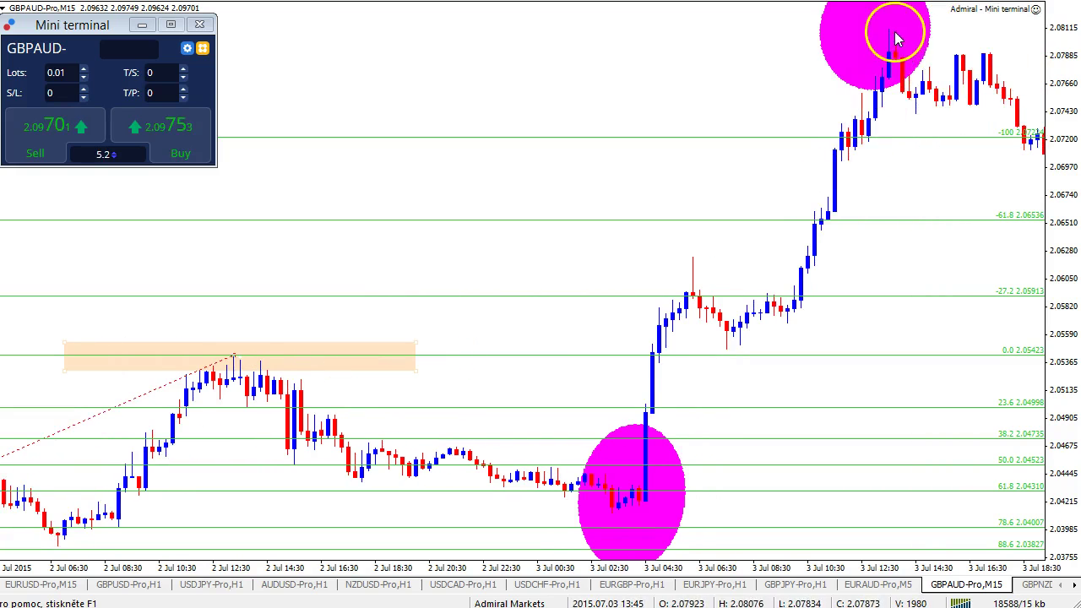
pyautogui.scroll(-3, 892, 143)
pyautogui.moveTo(891, 150); pyautogui.dragTo(885, 151)
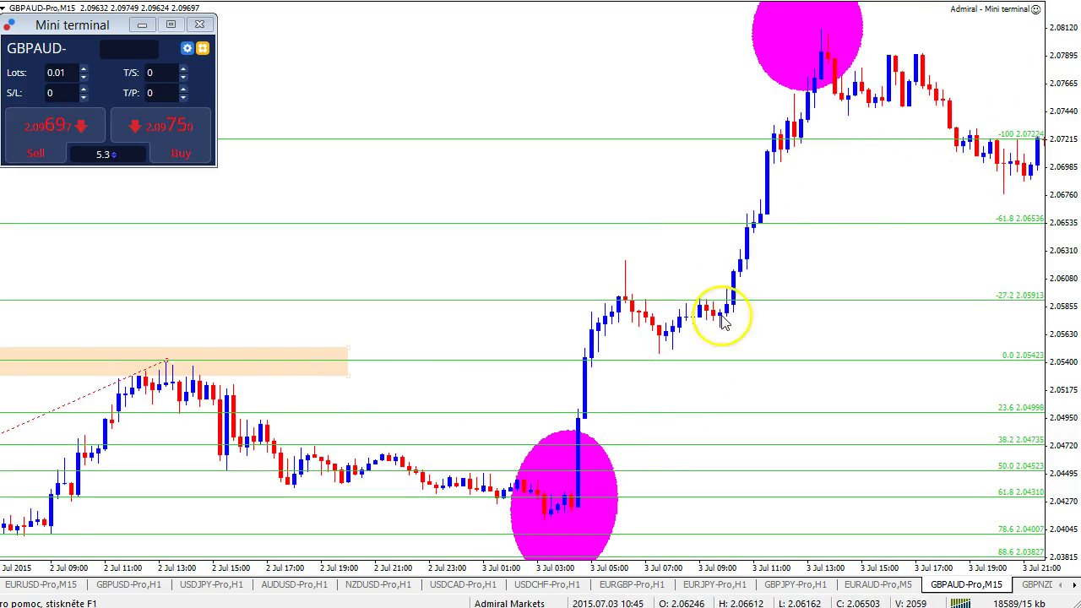
# Delete the current Fibonacci retracement and draw a new one from the 3 July low at about 2.04088 to the high at about 2.08104
pyautogui.rightClick(169, 370)
pyautogui.click(196, 414)
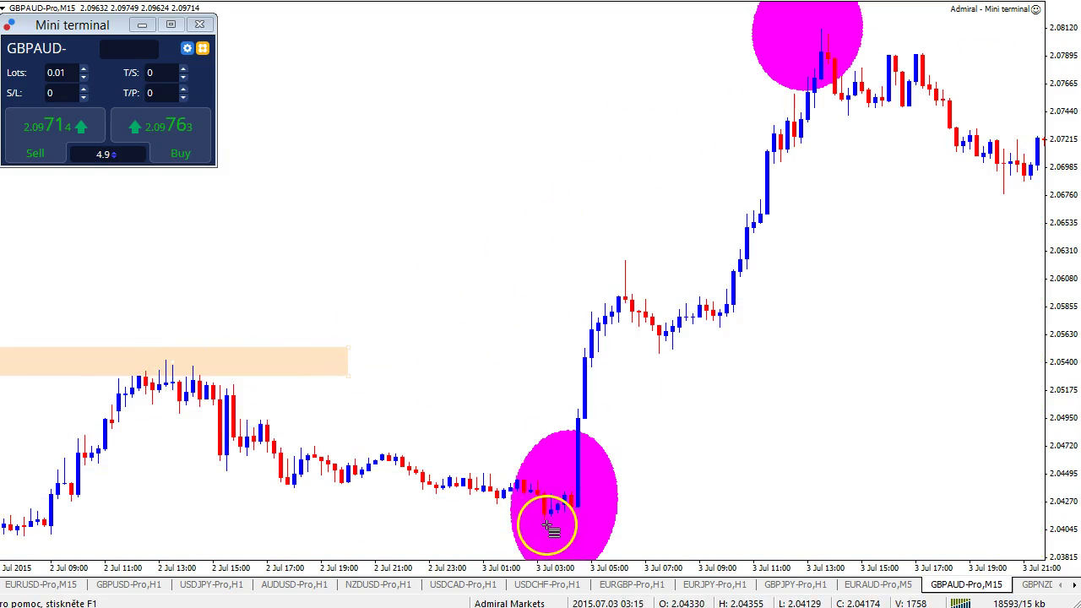
pyautogui.moveTo(549, 511); pyautogui.dragTo(727, 32)
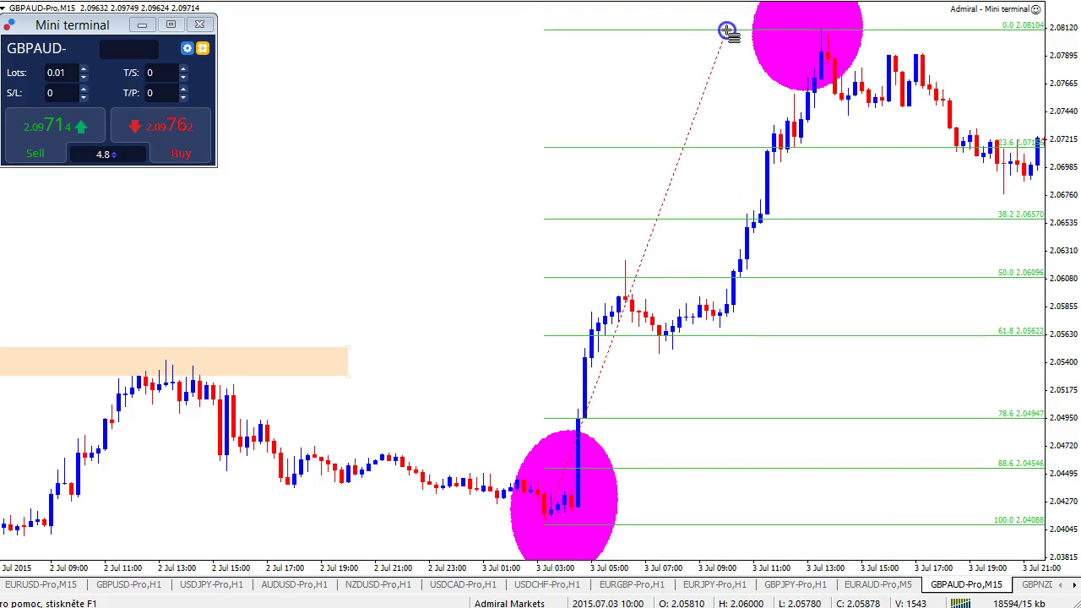
# Circle freehand the 6 July low and 7 July high anchoring the second Fibonacci retracement, and clear the marks
pyautogui.moveTo(632, 132); pyautogui.dragTo(553, 140)
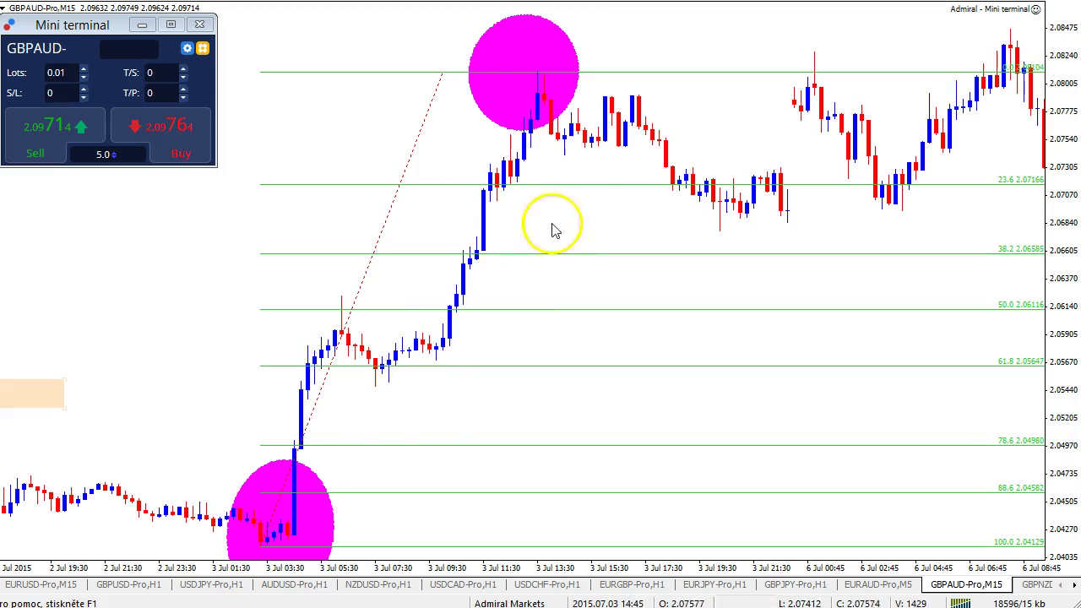
pyautogui.moveTo(956, 236); pyautogui.dragTo(846, 231)
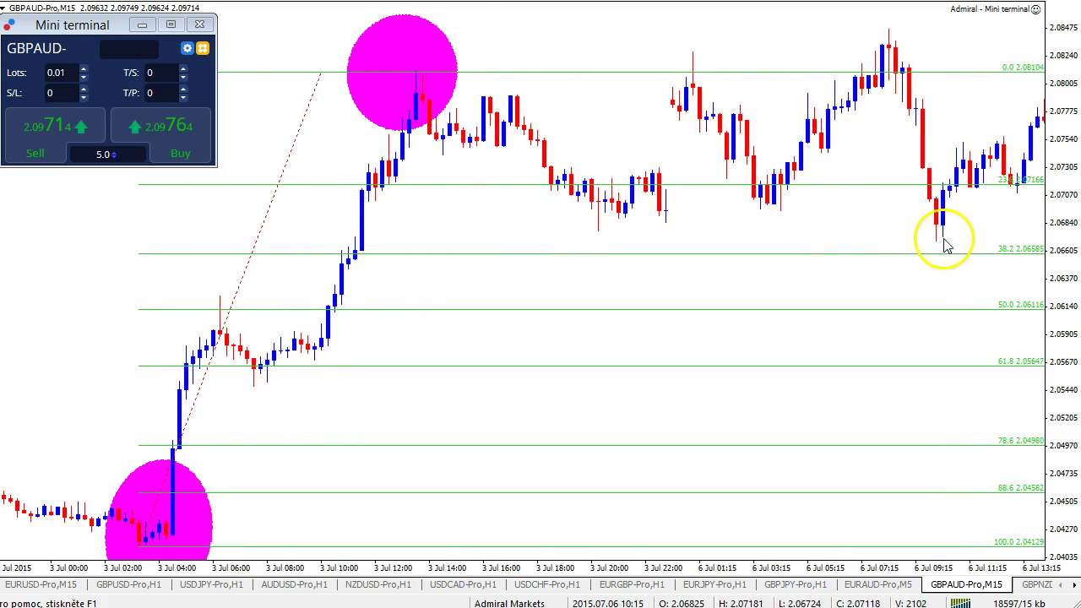
pyautogui.moveTo(974, 234); pyautogui.dragTo(922, 240)
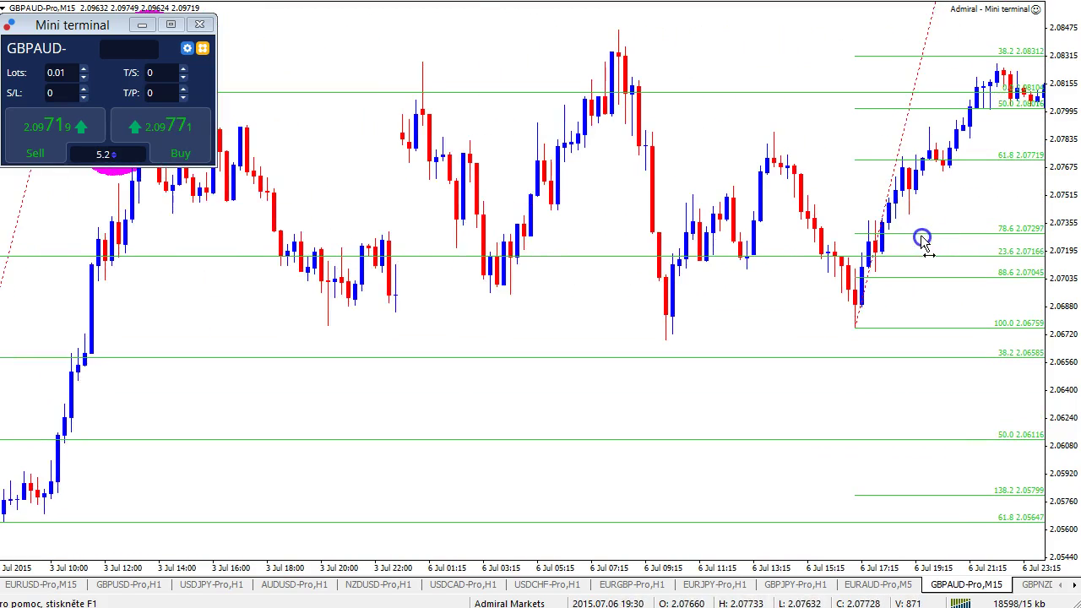
pyautogui.moveTo(995, 302); pyautogui.dragTo(870, 307)
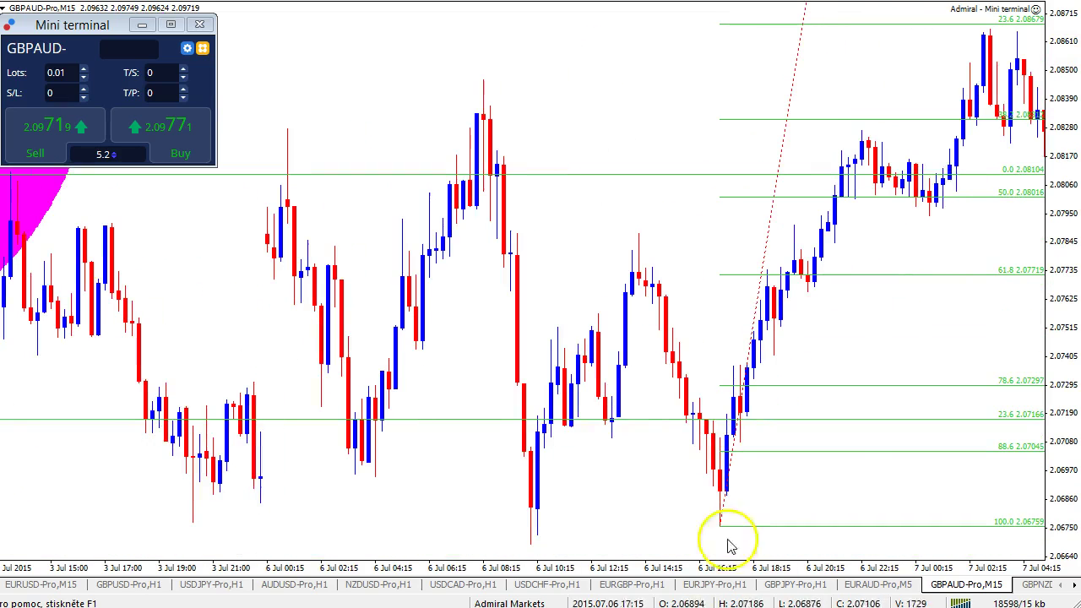
pyautogui.moveTo(726, 571); pyautogui.dragTo(725, 573)
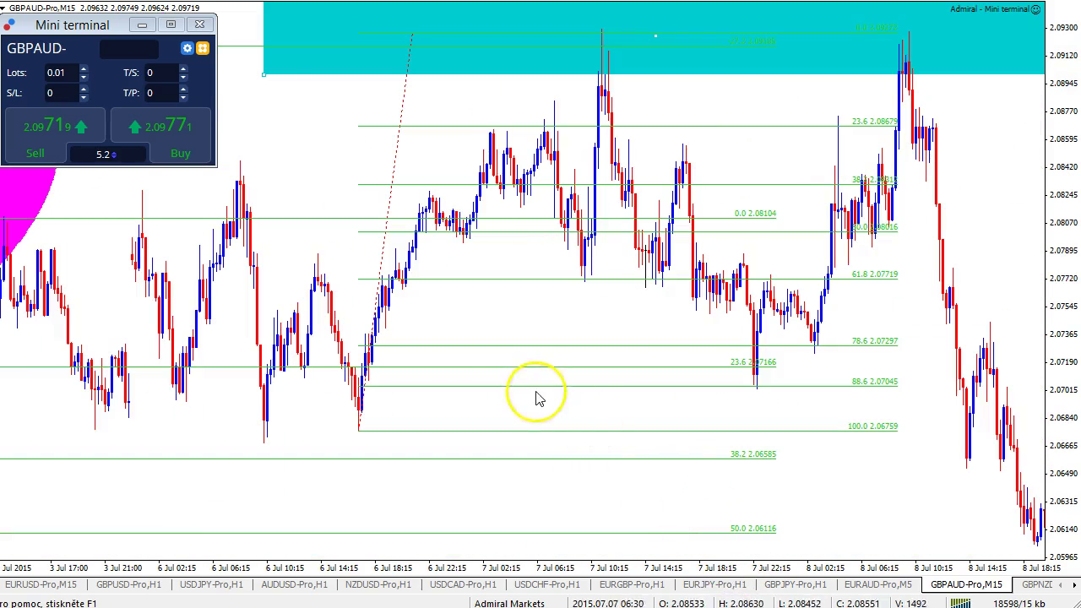
pyautogui.moveTo(495, 315); pyautogui.dragTo(497, 319)
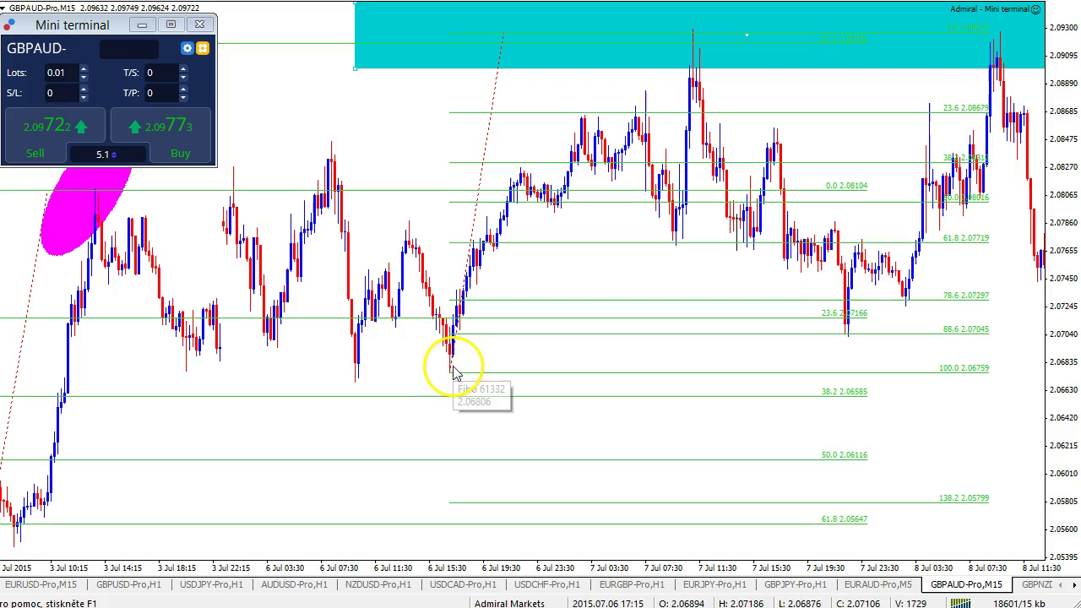
pyautogui.moveTo(456, 354)
pyautogui.mouseDown()
pyautogui.moveTo(475, 386)
pyautogui.moveTo(429, 345)
pyautogui.mouseUp()
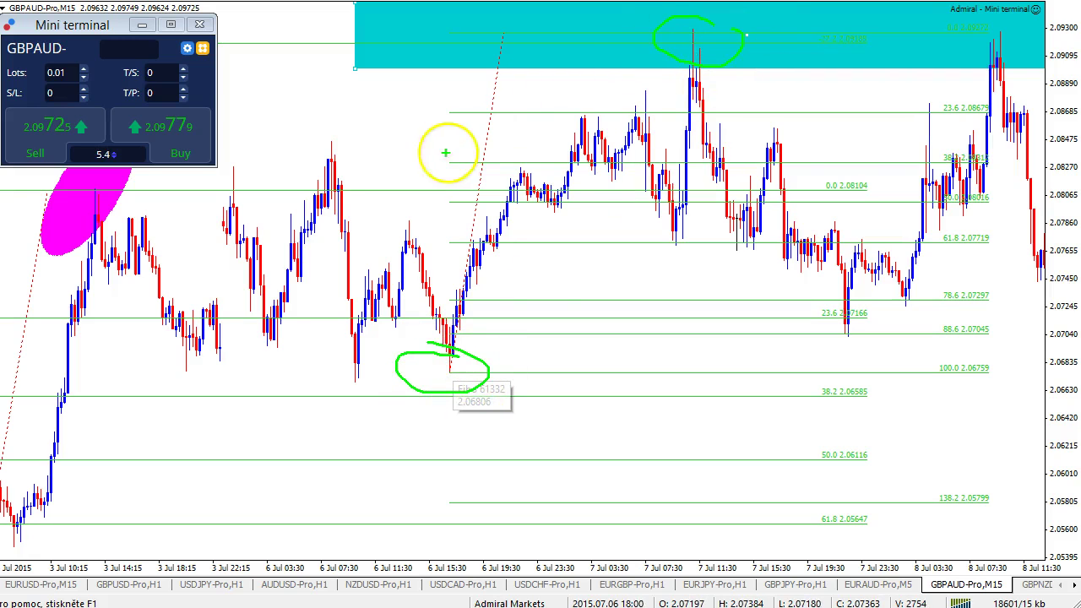
pyautogui.press('Escape')
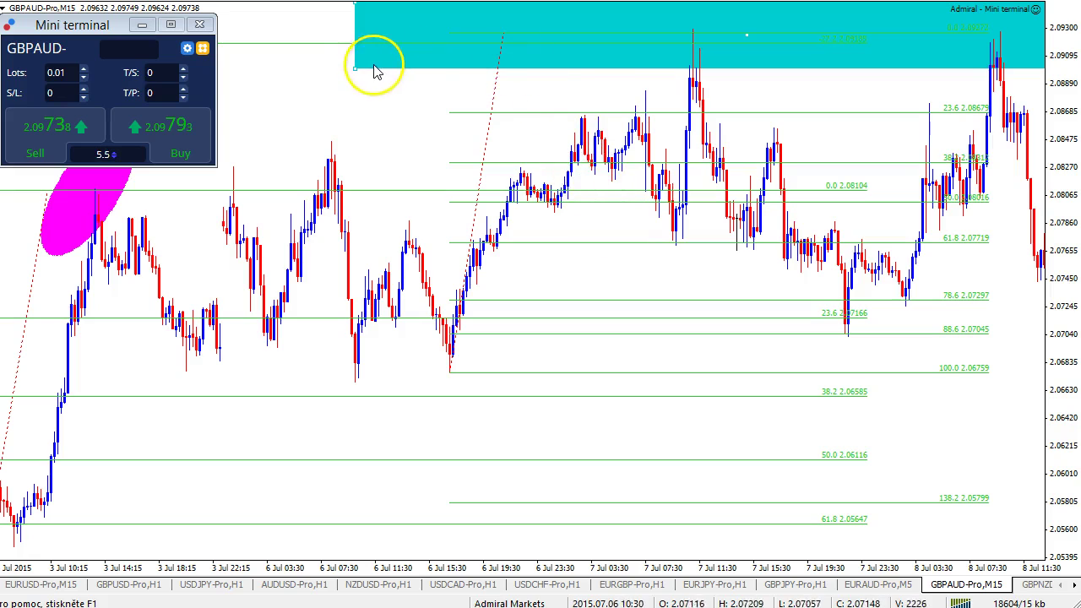
# Narrow the upper cyan rectangle so it starts just before the 8 July peak, and mark the -27.2 extension label freehand
pyautogui.moveTo(374, 66); pyautogui.dragTo(902, 76)
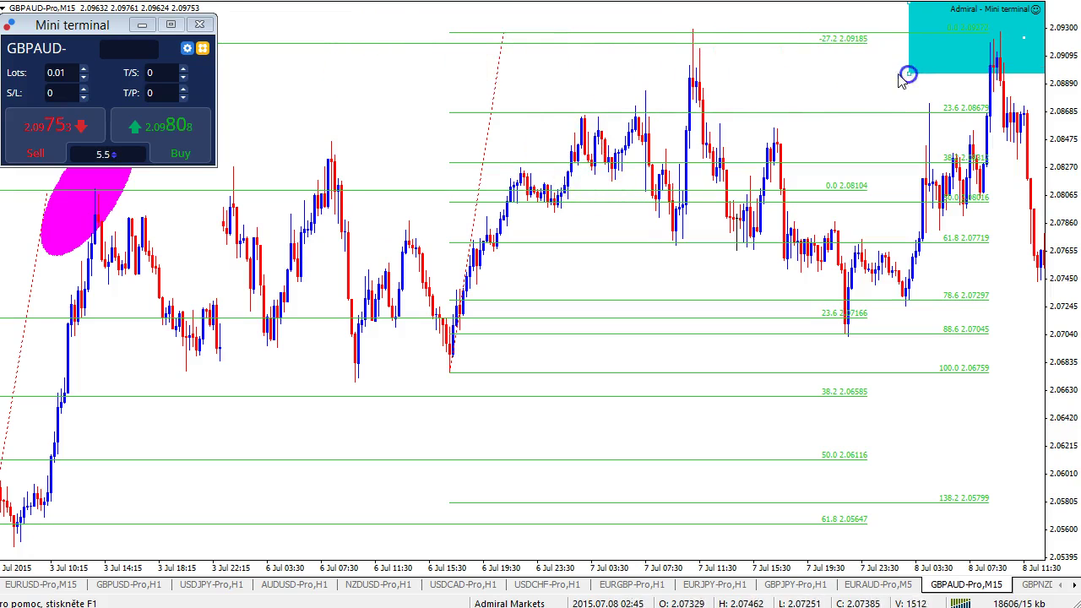
pyautogui.moveTo(868, 27)
pyautogui.mouseDown()
pyautogui.moveTo(893, 53)
pyautogui.moveTo(818, 17)
pyautogui.mouseUp()
pyautogui.press('Escape')
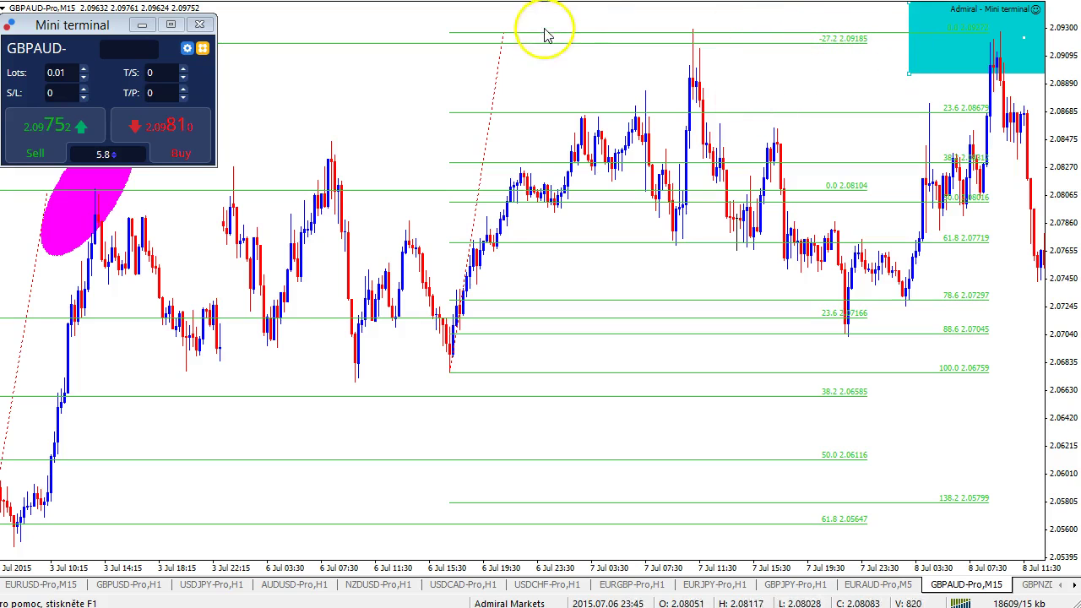
# Delete the Fibonacci retracement anchored at the 6 July low and show the GBPAUD chart in H1 up to the latest candles
pyautogui.rightClick(500, 38)
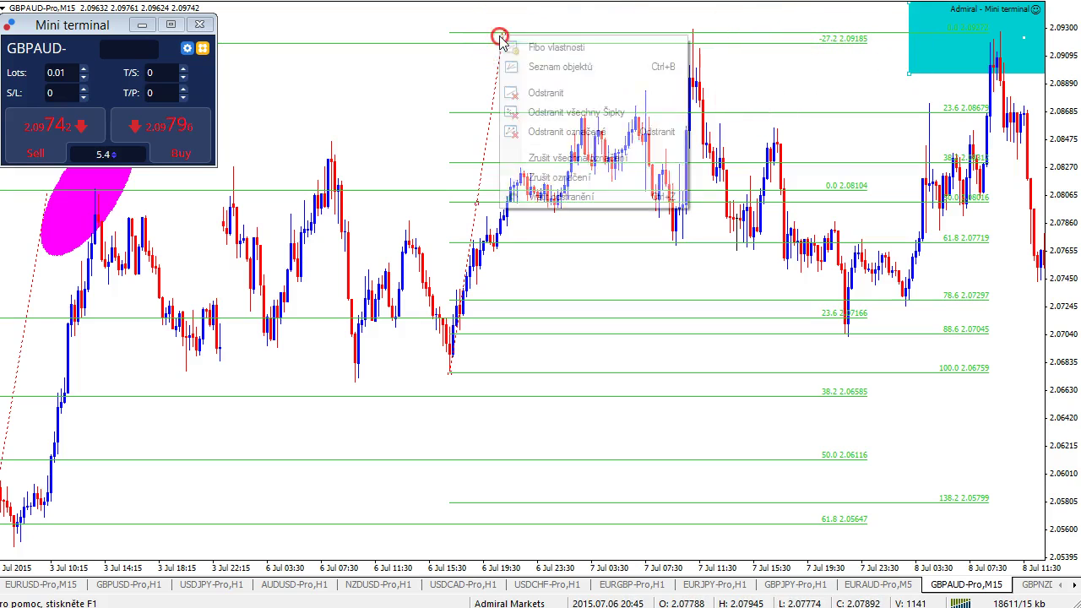
pyautogui.click(533, 94)
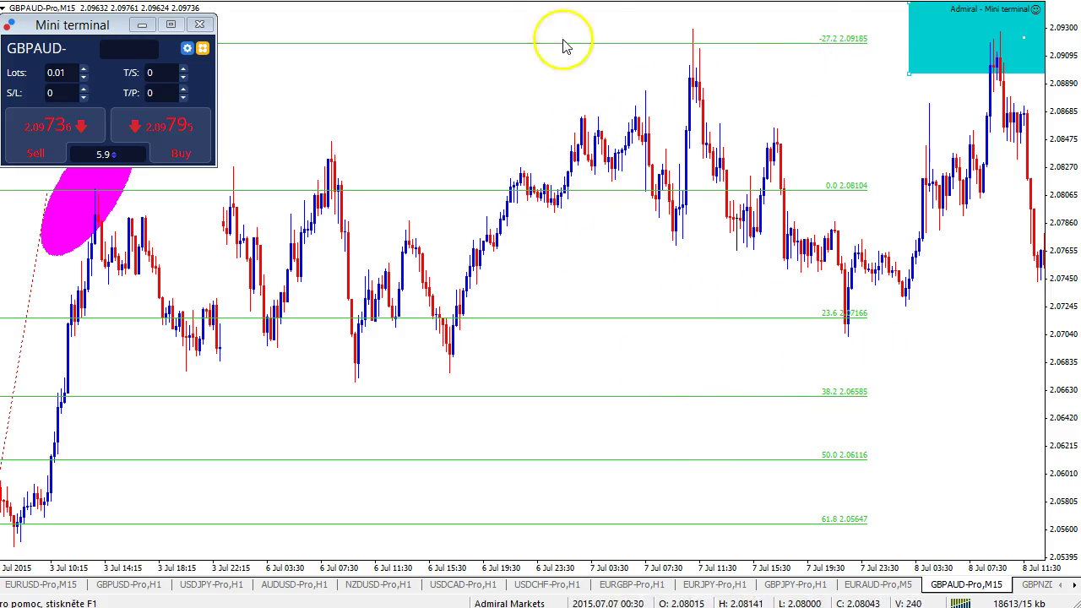
pyautogui.click(526, 0)
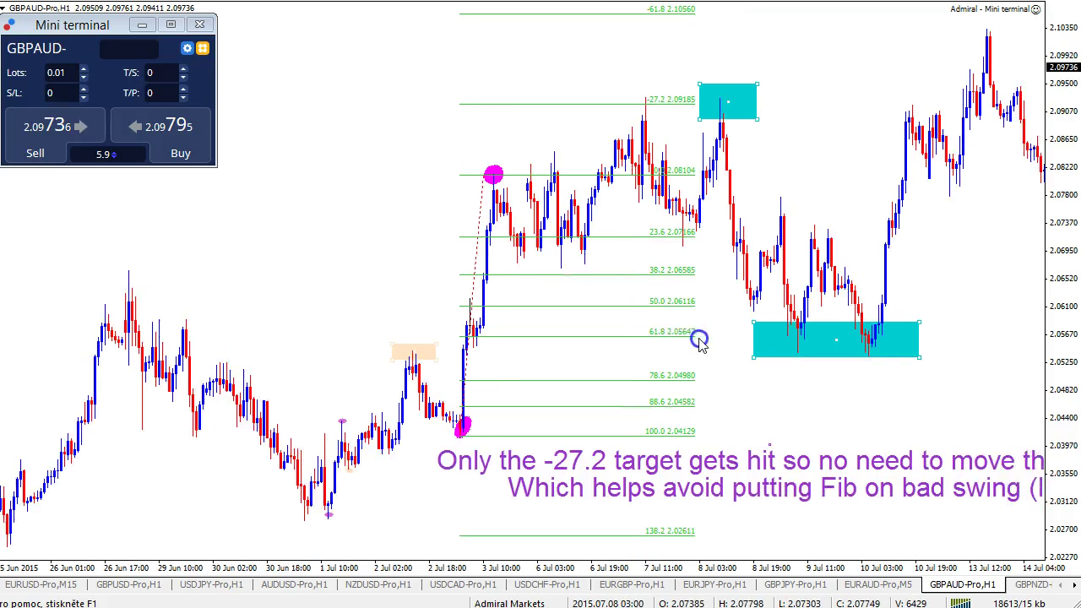
pyautogui.moveTo(700, 339); pyautogui.dragTo(649, 344)
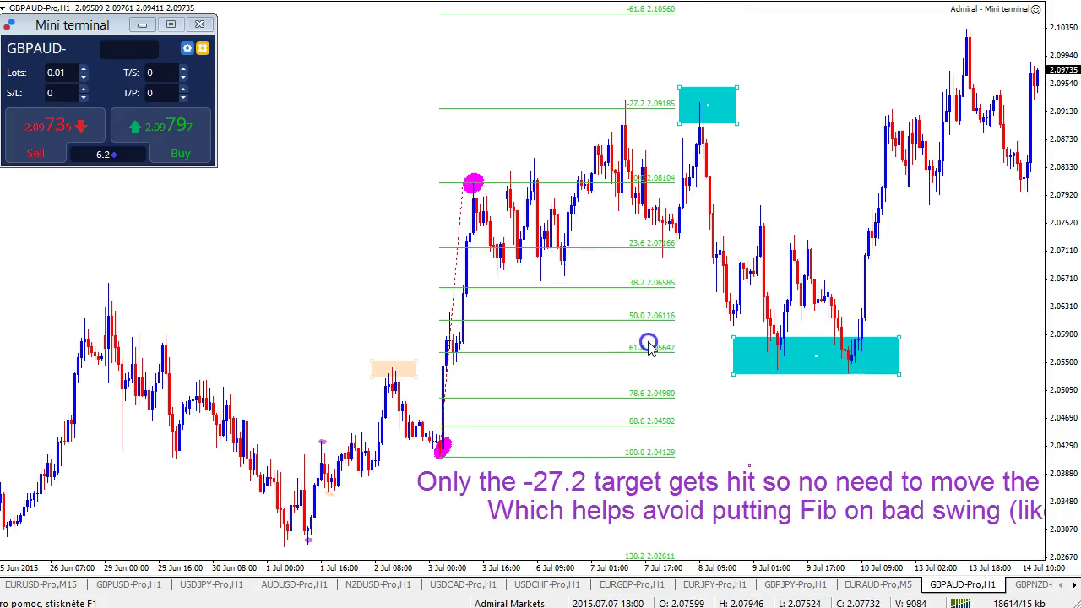
pyautogui.click(744, 0)
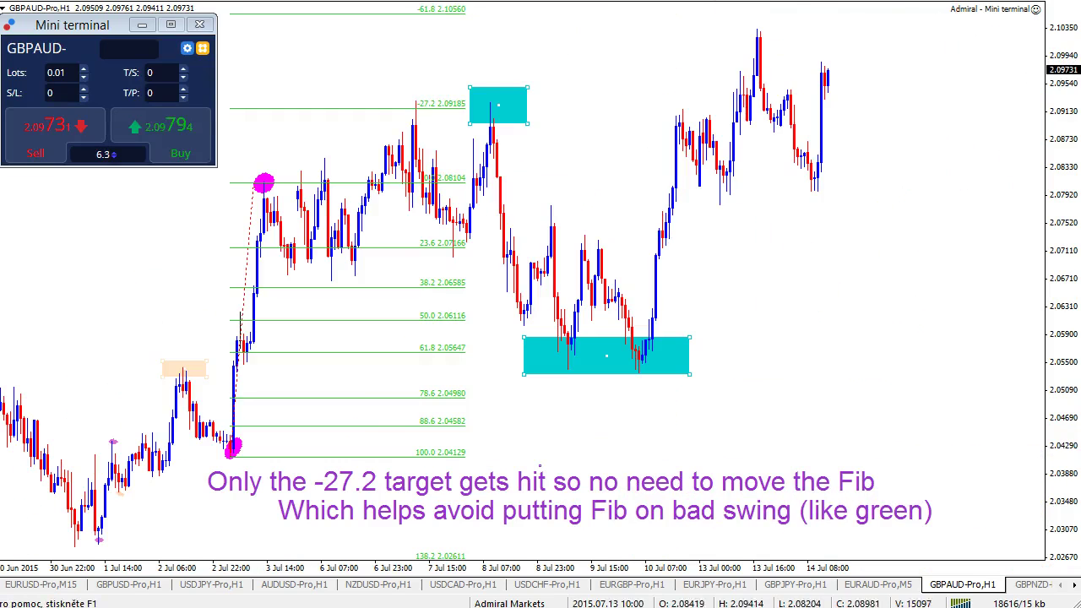
# Circle freehand both magenta anchor points of the remaining Fibonacci and the 7 July peak at the -27.2 extension, and clear the marks
pyautogui.hotkey('ctrl', '2')
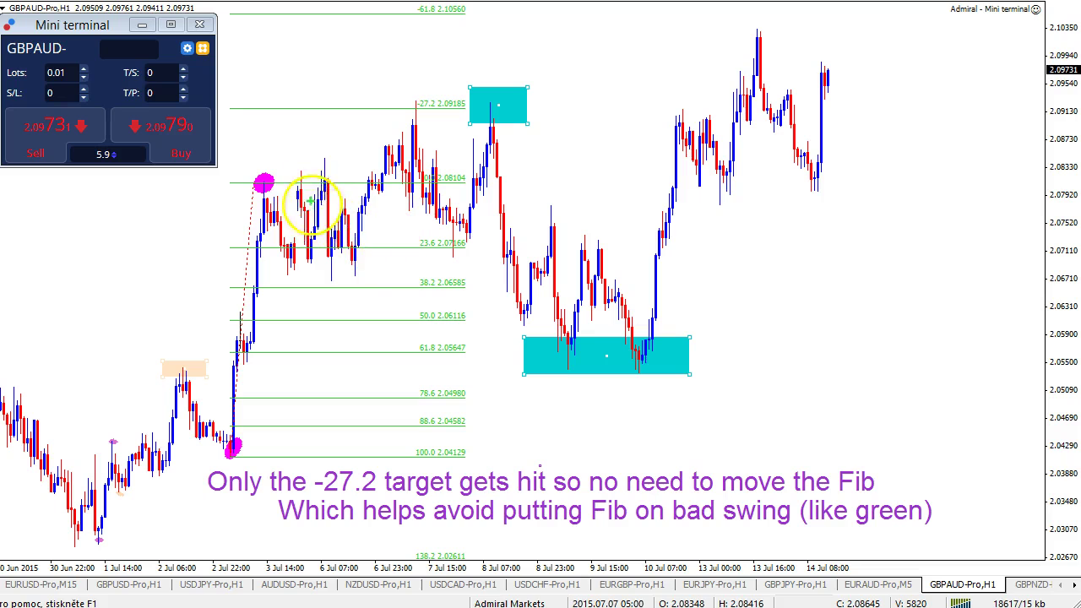
pyautogui.moveTo(300, 176)
pyautogui.mouseDown()
pyautogui.moveTo(225, 195)
pyautogui.moveTo(267, 175)
pyautogui.mouseUp()
pyautogui.moveTo(211, 445); pyautogui.dragTo(248, 433)
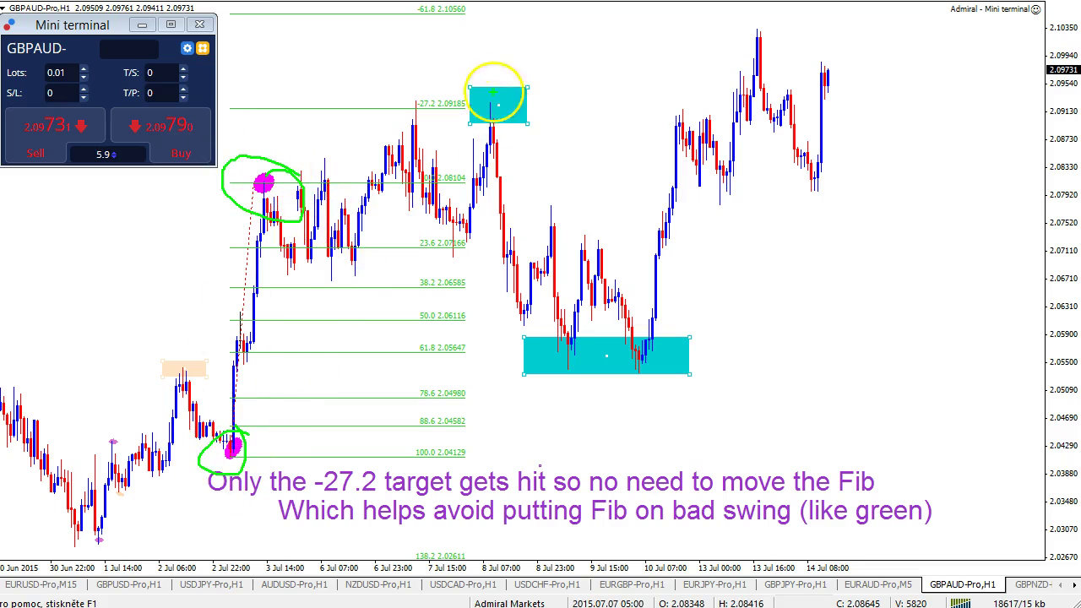
pyautogui.moveTo(410, 78)
pyautogui.mouseDown()
pyautogui.moveTo(593, 88)
pyautogui.moveTo(359, 57)
pyautogui.mouseUp()
pyautogui.press('Escape')
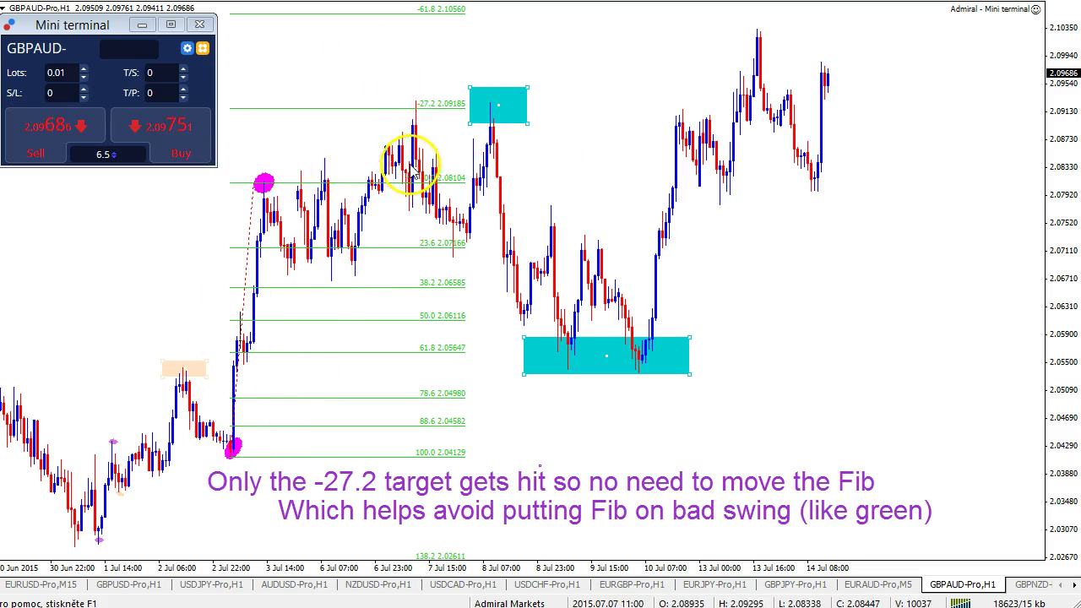
# Extend the upper cyan rectangle back over the 7 July peak and trace the fall from it to the lower cyan rectangle freehand
pyautogui.moveTo(470, 125); pyautogui.dragTo(396, 116)
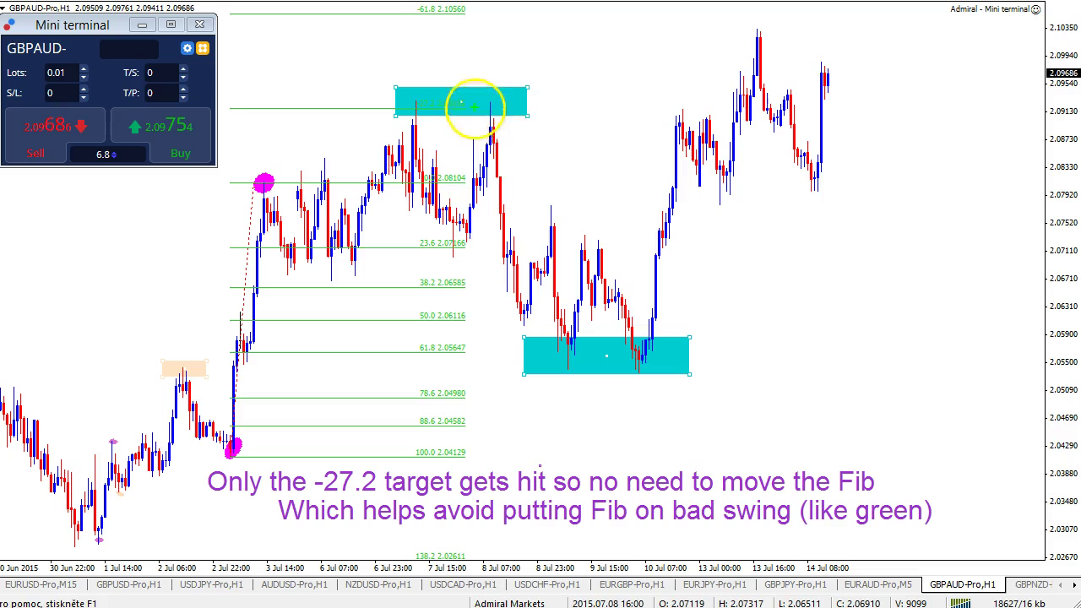
pyautogui.moveTo(474, 106)
pyautogui.mouseDown()
pyautogui.moveTo(555, 272)
pyautogui.moveTo(638, 361)
pyautogui.mouseUp()
pyautogui.moveTo(408, 338)
pyautogui.mouseDown()
pyautogui.moveTo(701, 393)
pyautogui.moveTo(433, 345)
pyautogui.mouseUp()
pyautogui.moveTo(321, 276)
pyautogui.mouseDown()
pyautogui.moveTo(460, 310)
pyautogui.moveTo(383, 261)
pyautogui.mouseUp()
pyautogui.press('Escape')
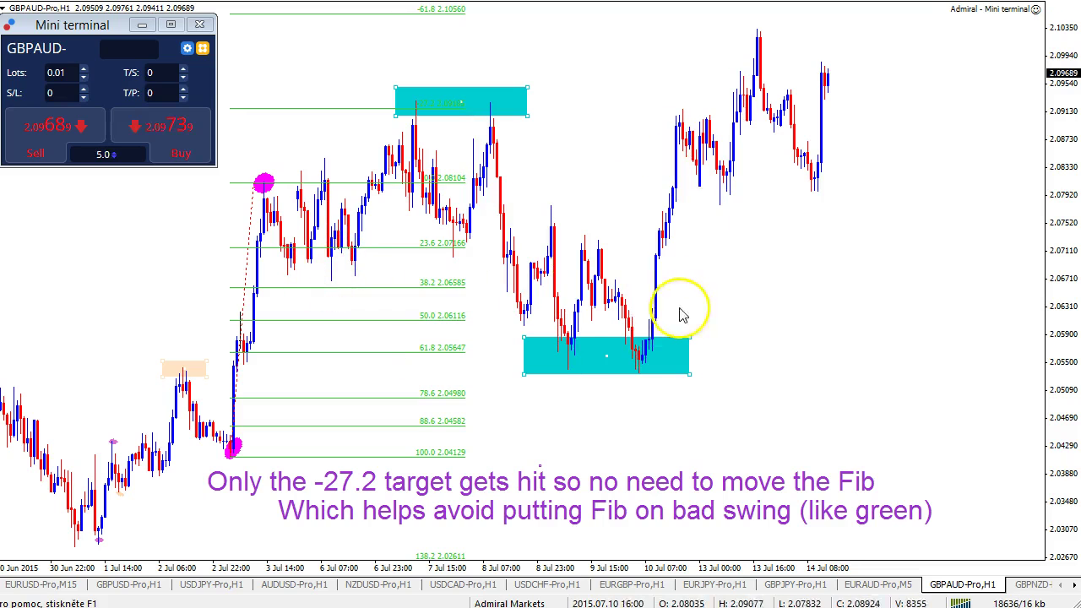
# Trace the rally from the lower cyan rectangle up to the -61.8 extension freehand and clear the mark
pyautogui.hotkey('ctrl', '2')
pyautogui.moveTo(630, 362)
pyautogui.mouseDown()
pyautogui.moveTo(724, 101)
pyautogui.moveTo(767, 34)
pyautogui.moveTo(740, 10)
pyautogui.mouseUp()
pyautogui.press('Escape')
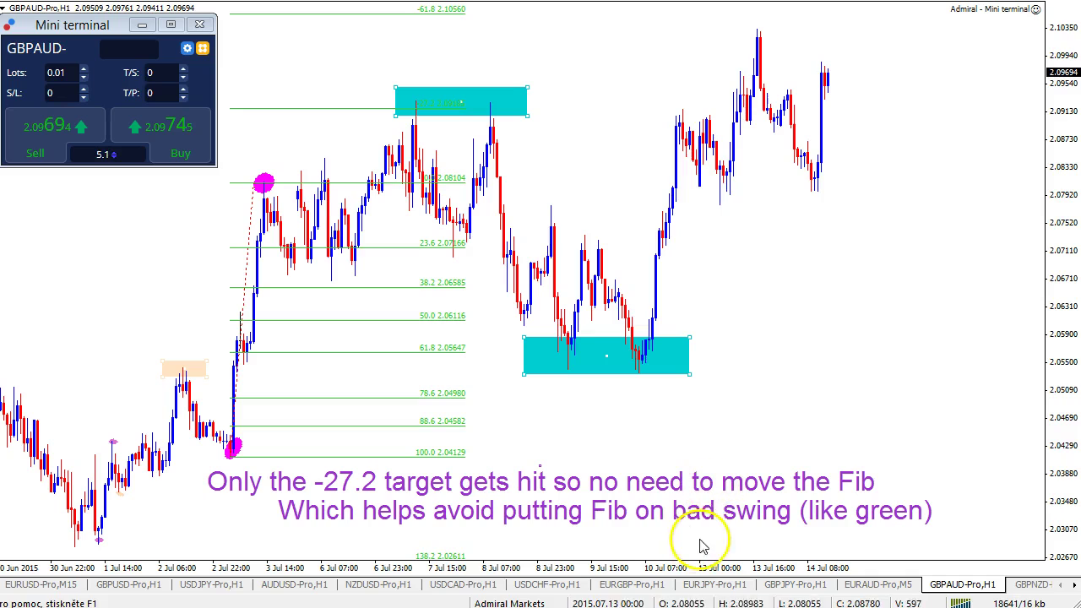